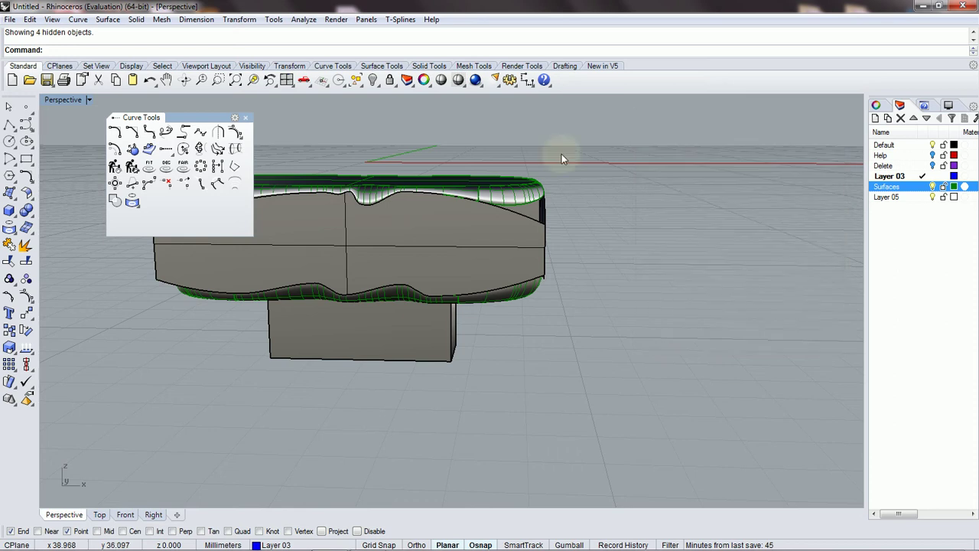
Step: Hide the Default layer's grey solid blocks and window-select the two wavy surface rings
right_click_drag(537, 153, 467, 184)
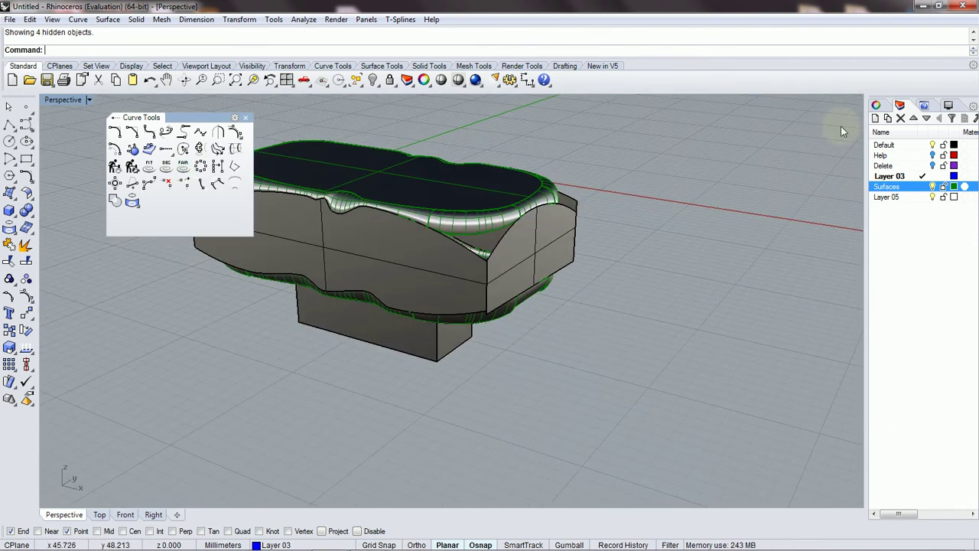
left_click(933, 144)
mouse_move(586, 314)
right_mouse_down()
mouse_move(586, 225)
mouse_move(614, 298)
mouse_move(579, 308)
right_mouse_up()
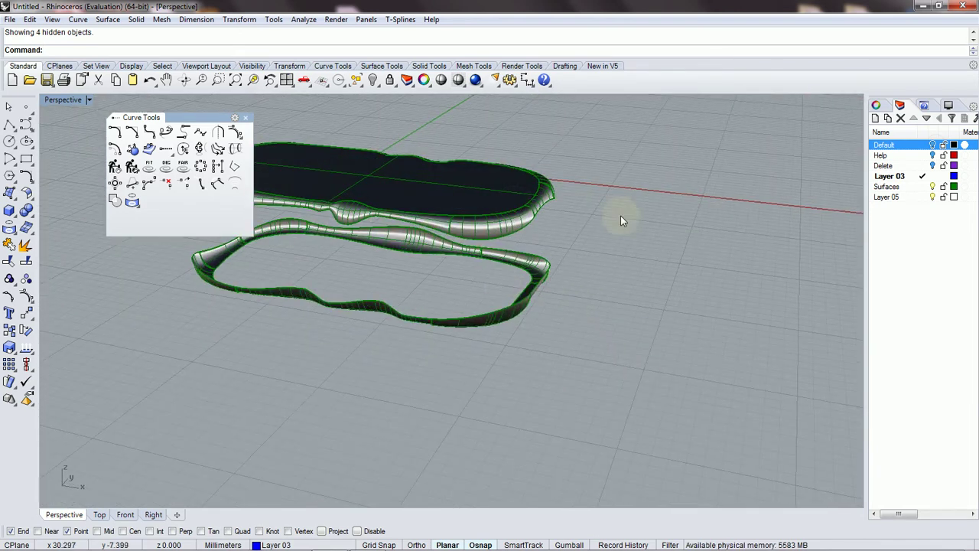
scroll(604, 213, "down", 5)
left_click_drag(660, 287, 663, 289)
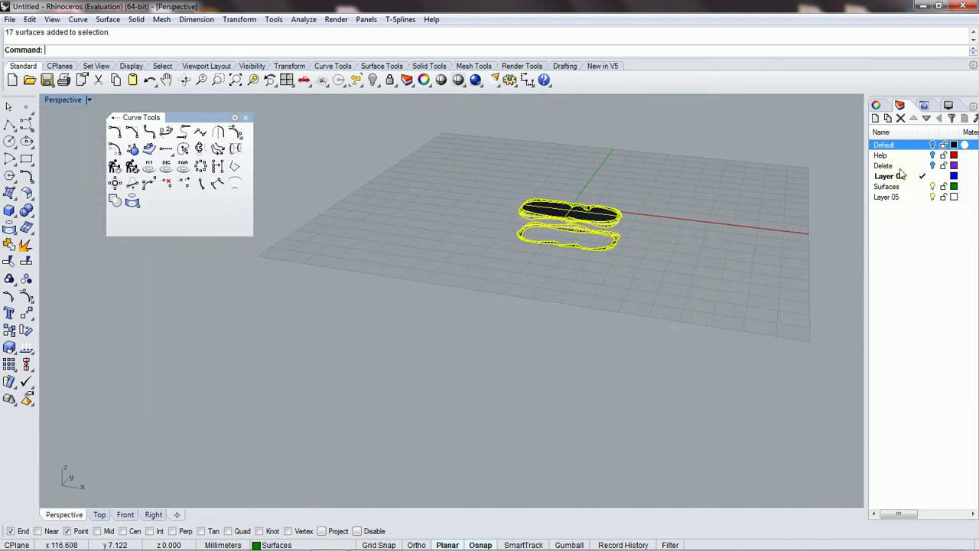
Step: Tear off the Curve From Object flyout from the left toolbar as a floating palette
left_click(877, 106)
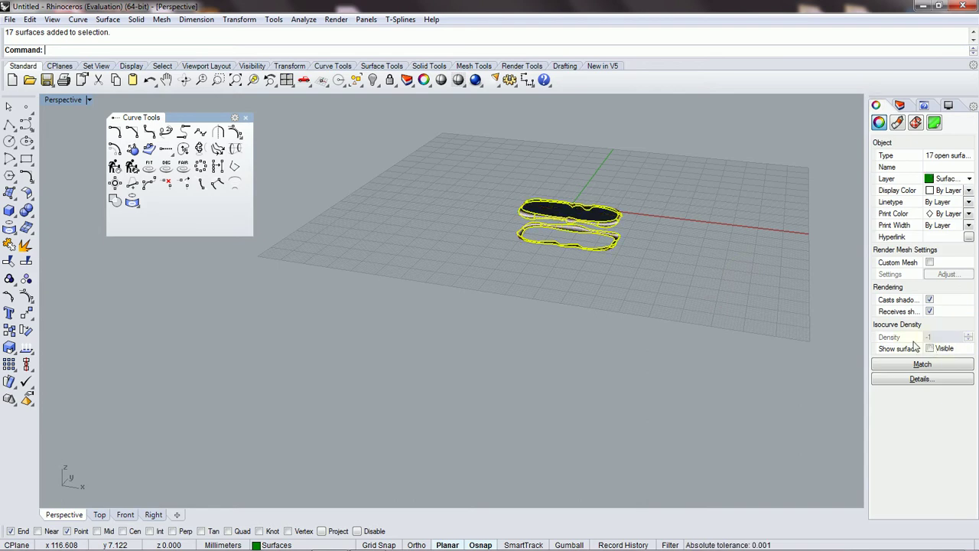
left_click(664, 272)
right_click_drag(664, 273, 611, 272)
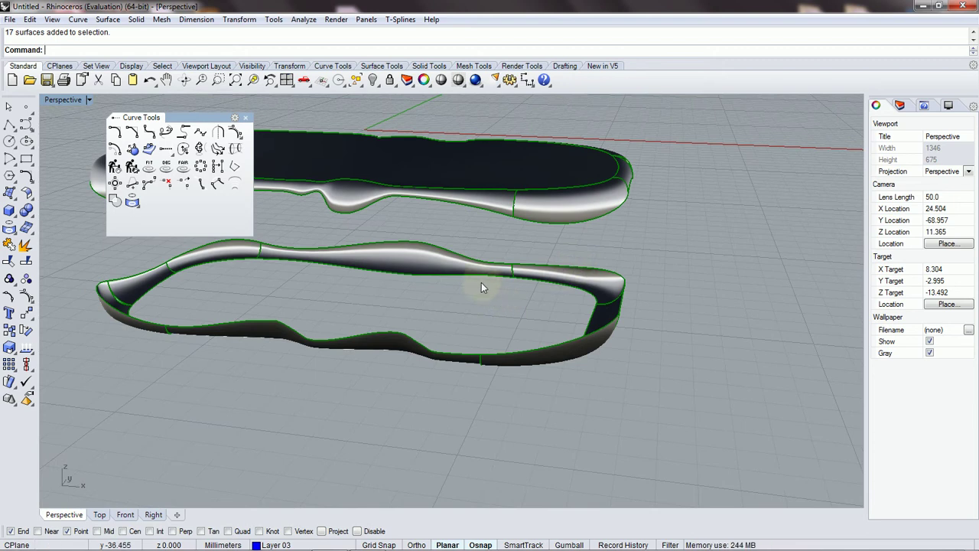
right_click_drag(469, 282, 459, 219)
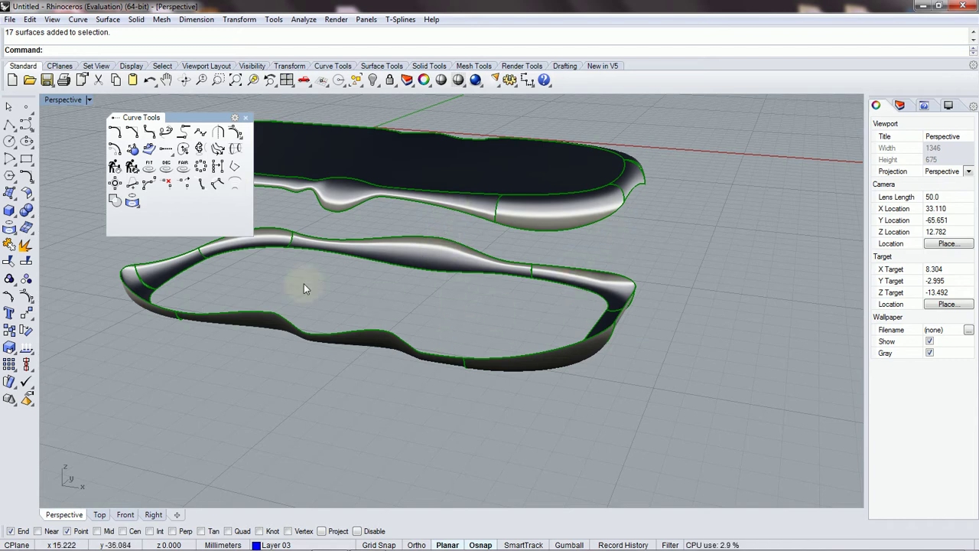
left_click(10, 234)
left_click_drag(58, 227, 154, 359)
Step: Close the Curve Tools palette and blend perpendicularly from the lower ring edge to the upper edge
left_click(245, 117)
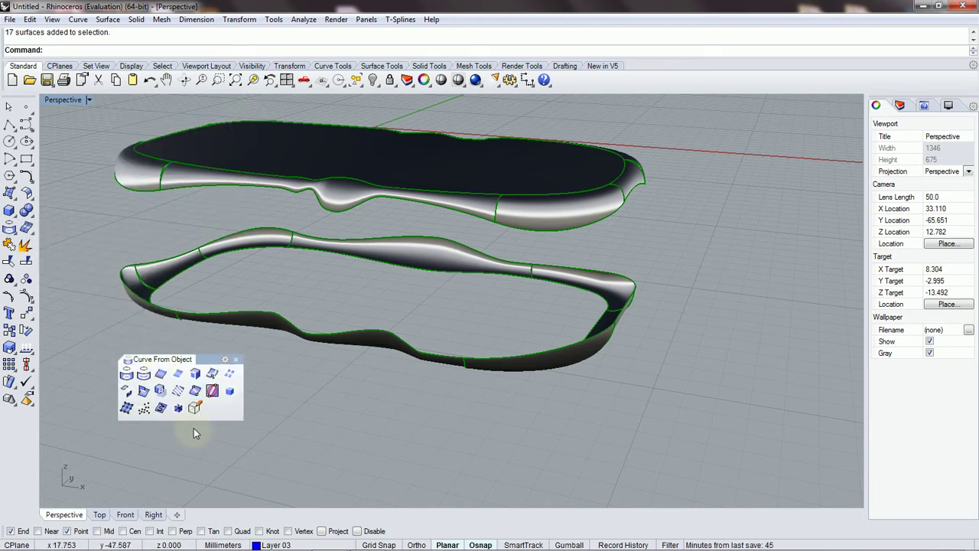
left_click(127, 392)
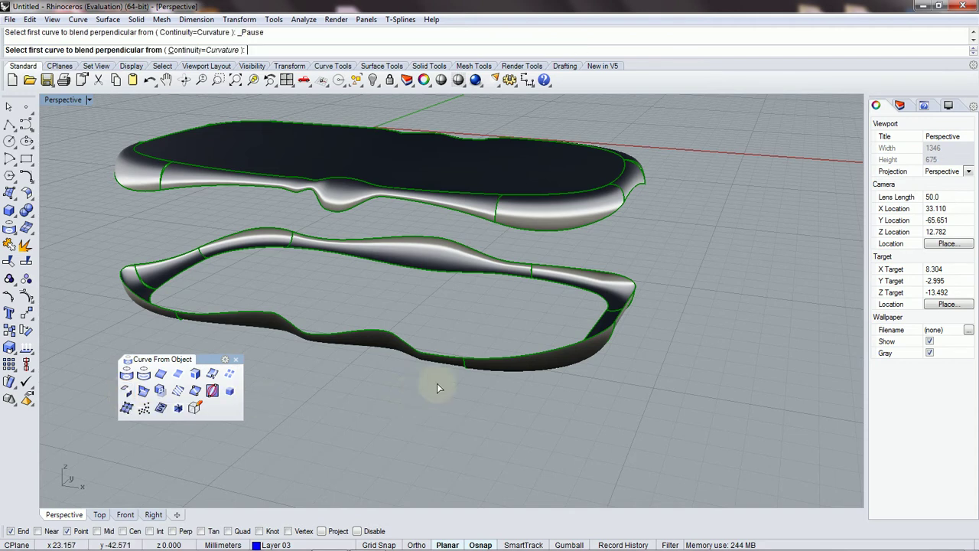
scroll(459, 361, "up", 4)
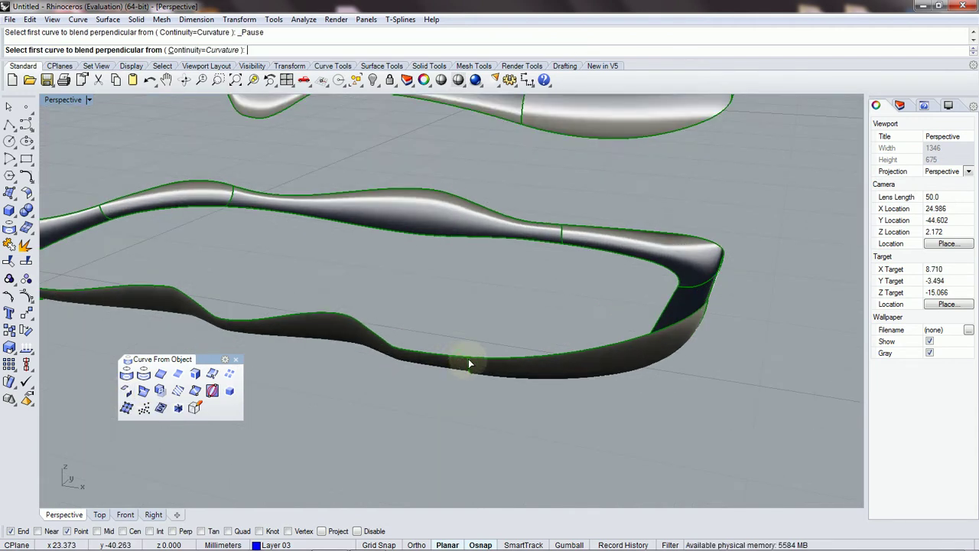
right_click_drag(469, 365, 475, 374)
left_click(469, 371)
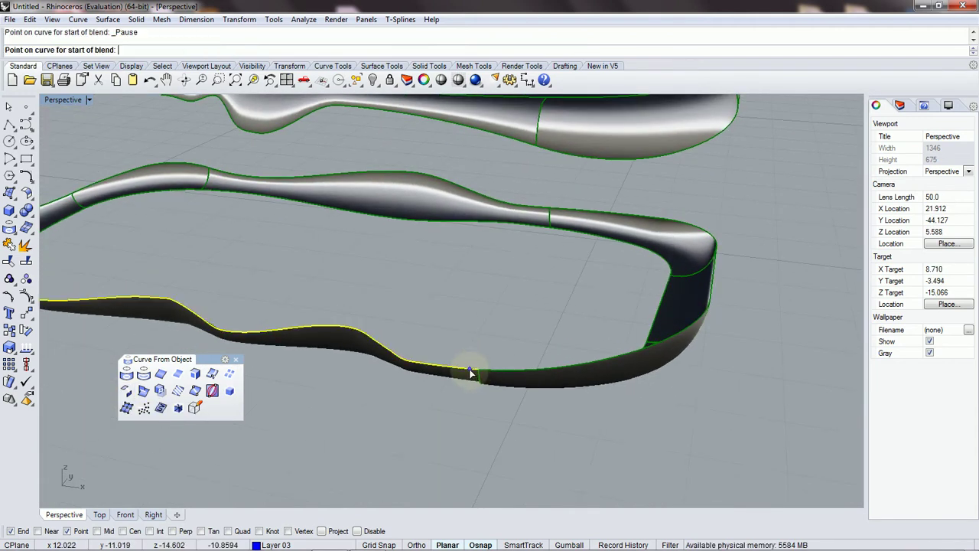
left_click(478, 370)
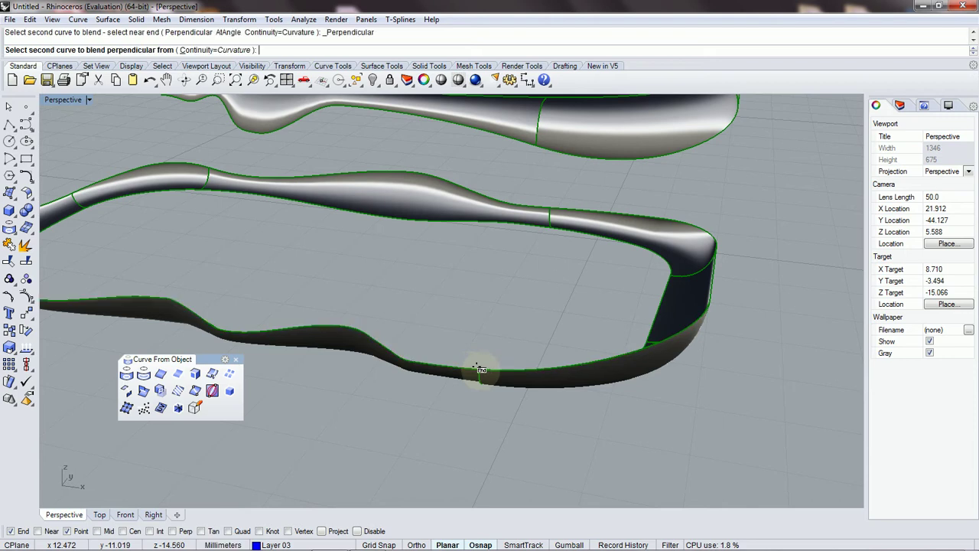
left_click(505, 143)
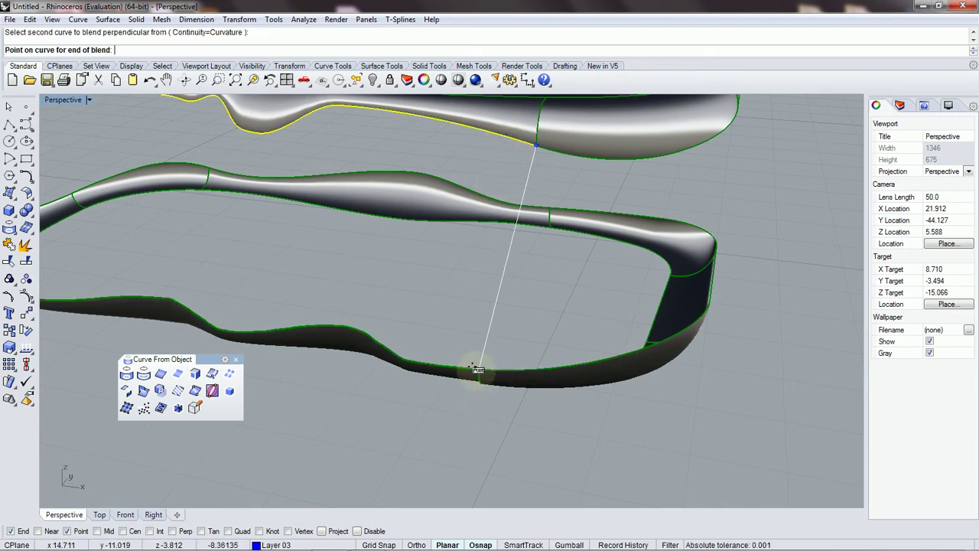
left_click(478, 369)
scroll(514, 363, "down", 2)
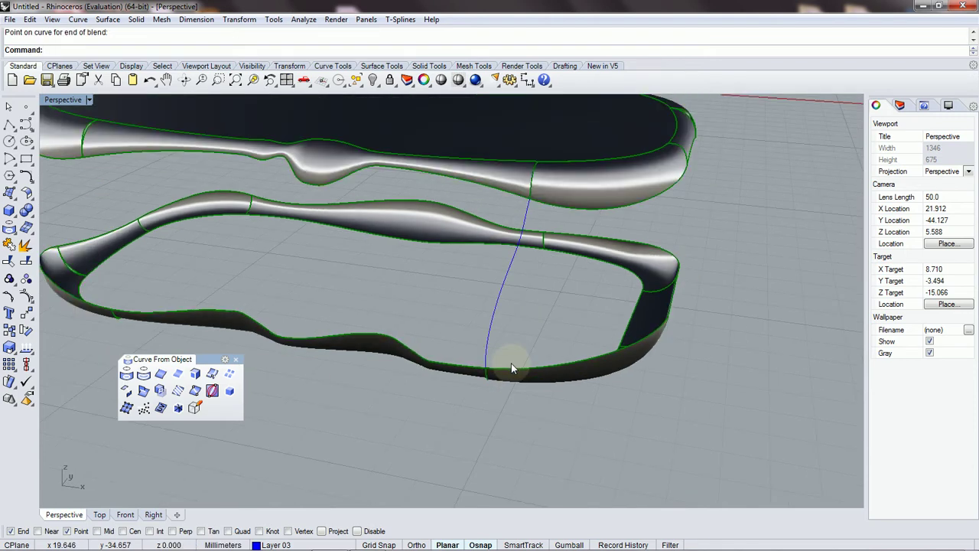
Step: Cancel the repeated blend and delete the trial blend curve
key("Return")
right_click_drag(539, 303, 575, 341)
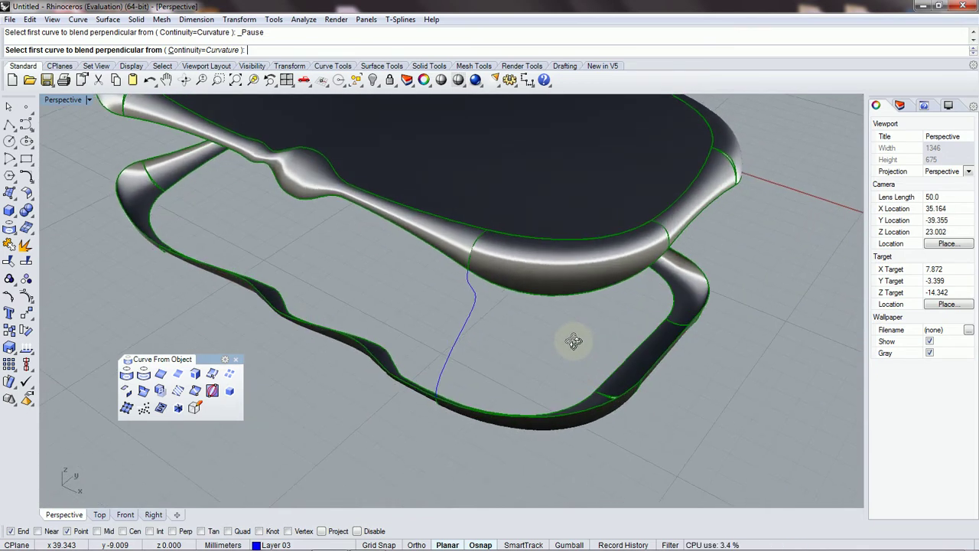
right_click_drag(574, 341, 451, 384)
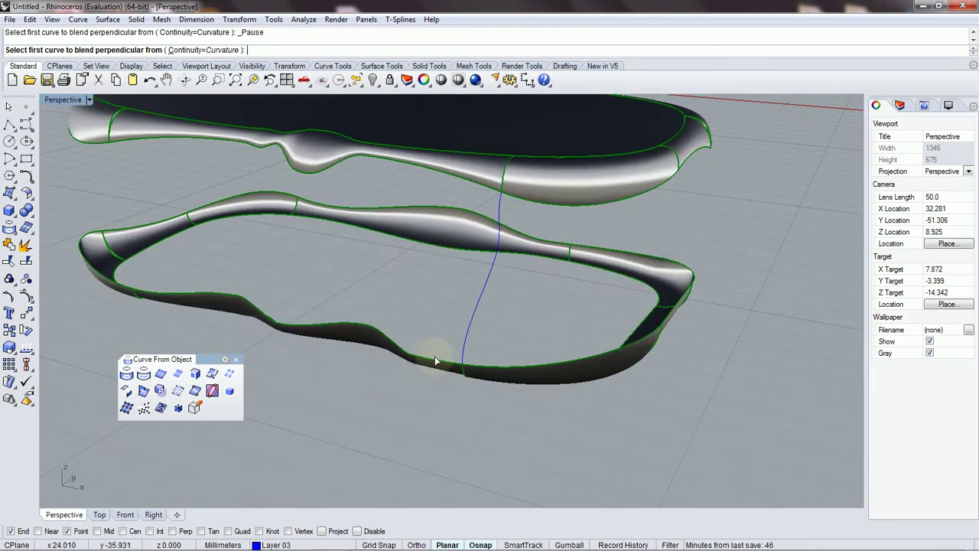
left_click(455, 180)
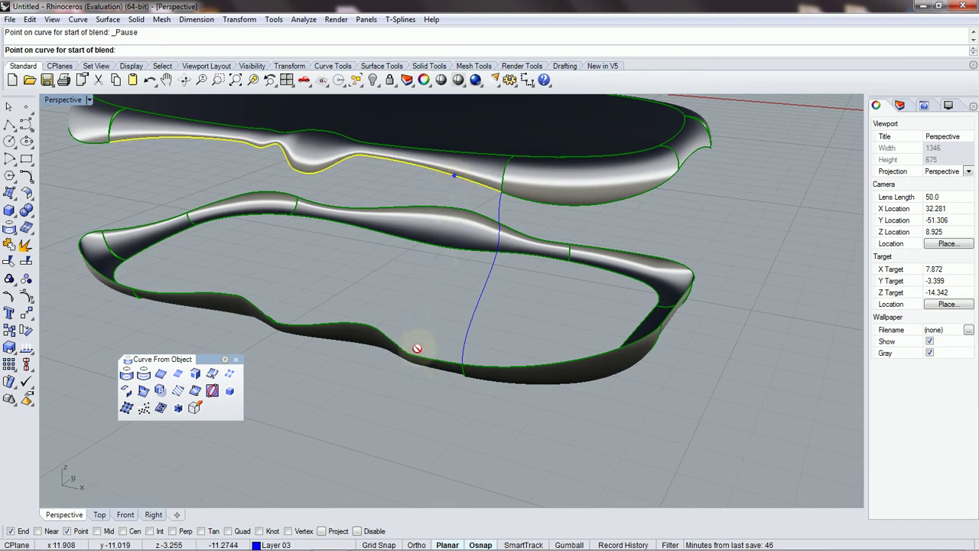
key("Escape")
left_click(466, 321)
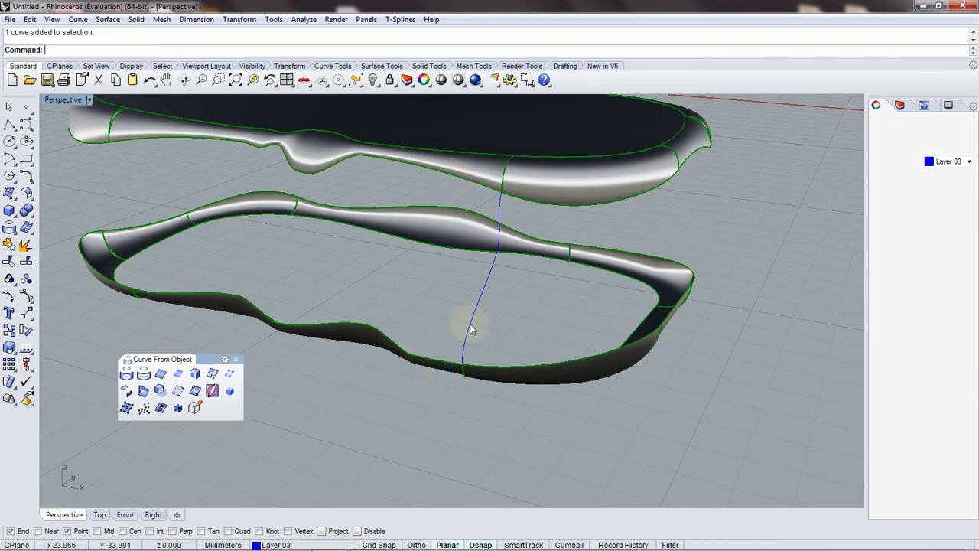
key("Delete")
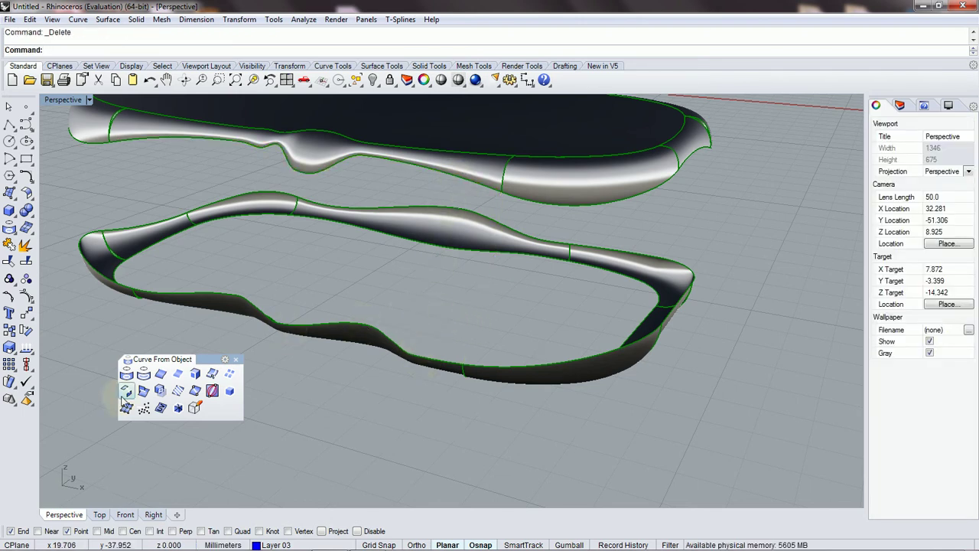
Step: Draw a perpendicular blend from the lower ring edge's end point up to the upper ring edge
left_click(126, 391)
left_click(429, 359)
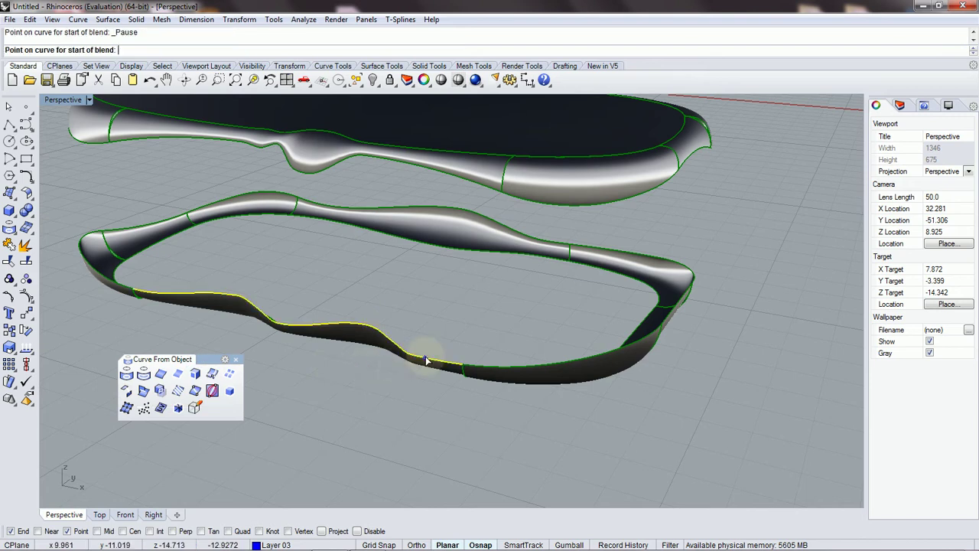
left_click(454, 358)
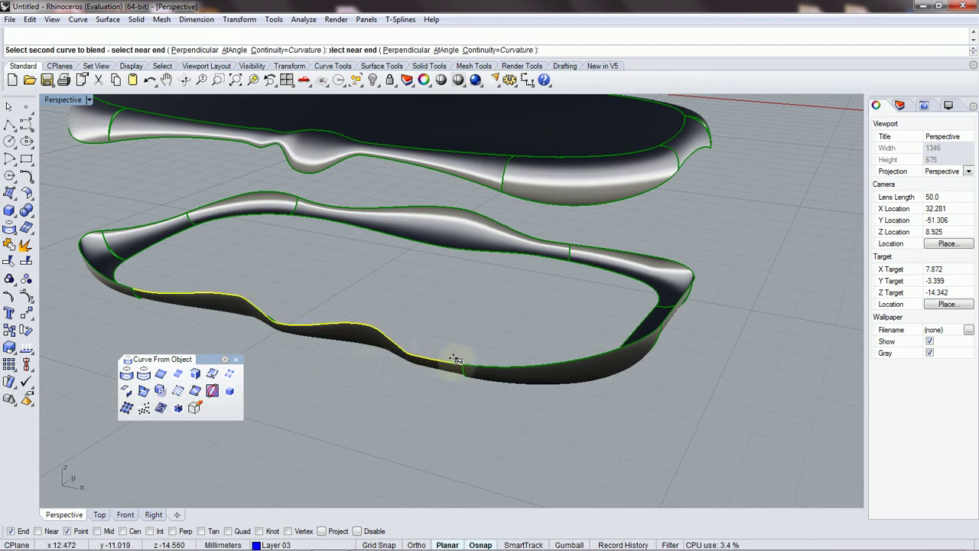
left_click(482, 186)
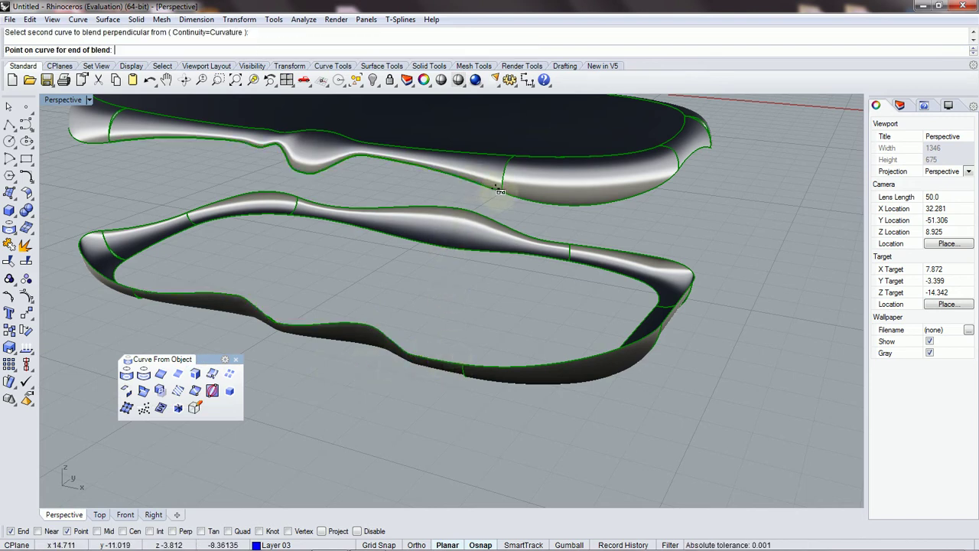
left_click(499, 190)
right_click_drag(499, 190, 434, 279)
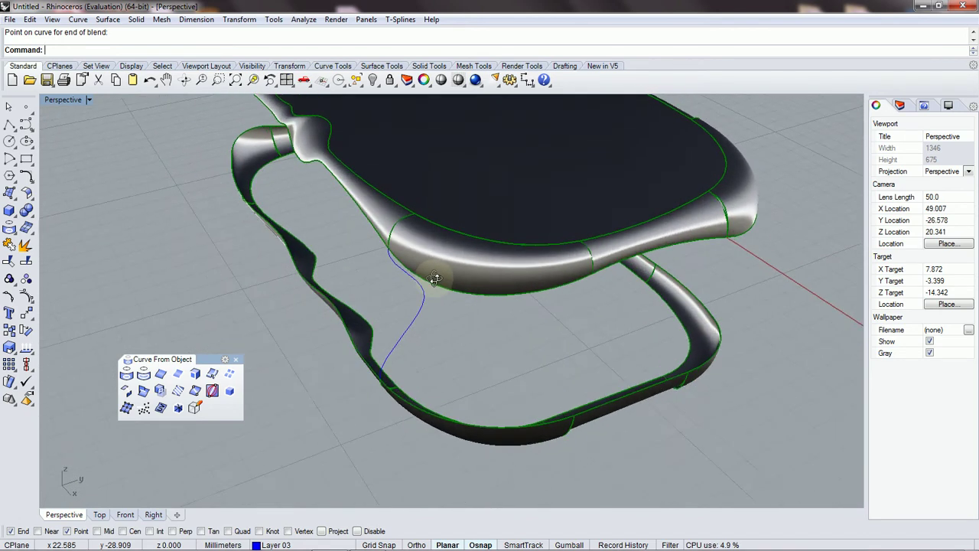
right_click(518, 354)
right_click_drag(521, 356, 224, 310)
scroll(227, 193, "up", 4)
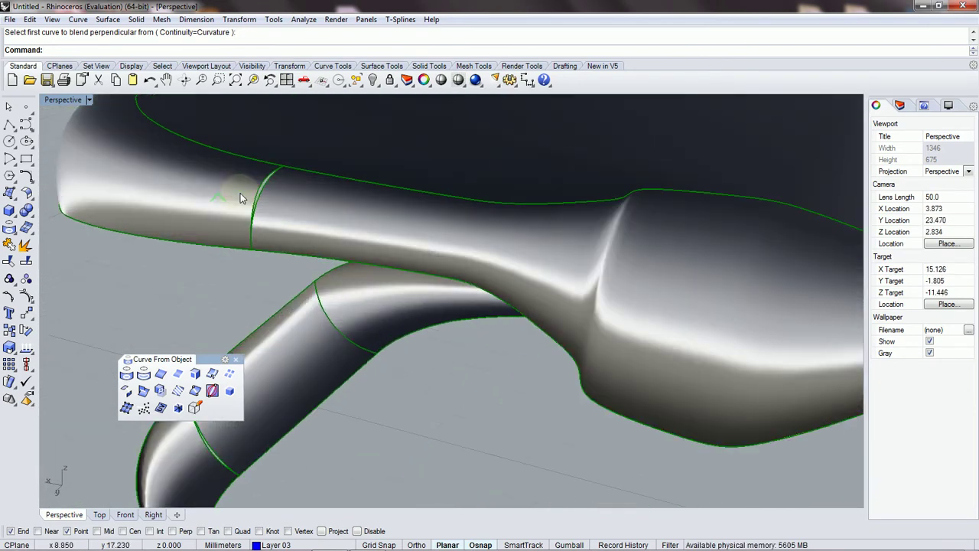
scroll(240, 193, "down", 5)
right_click_drag(247, 212, 409, 264)
scroll(580, 241, "up", 8)
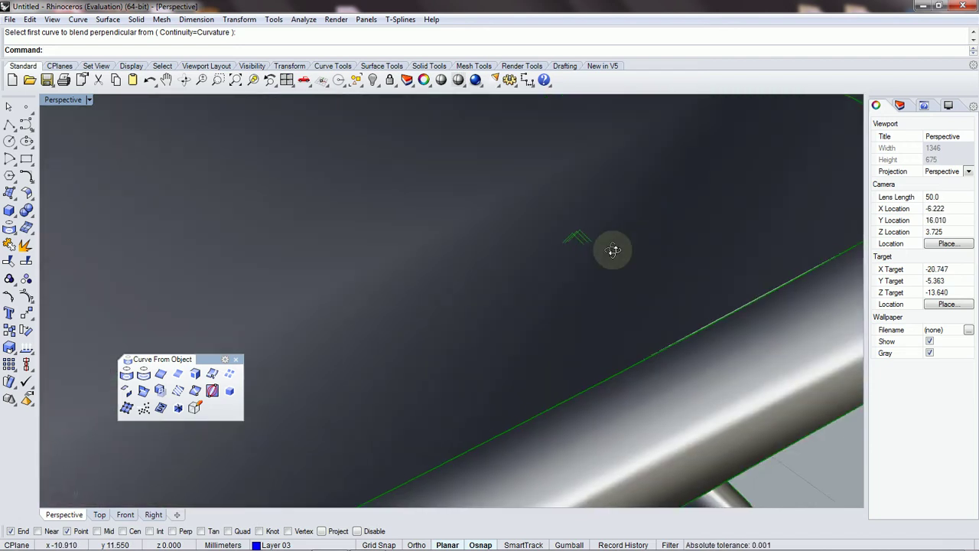
scroll(612, 247, "down", 2)
scroll(722, 277, "down", 7)
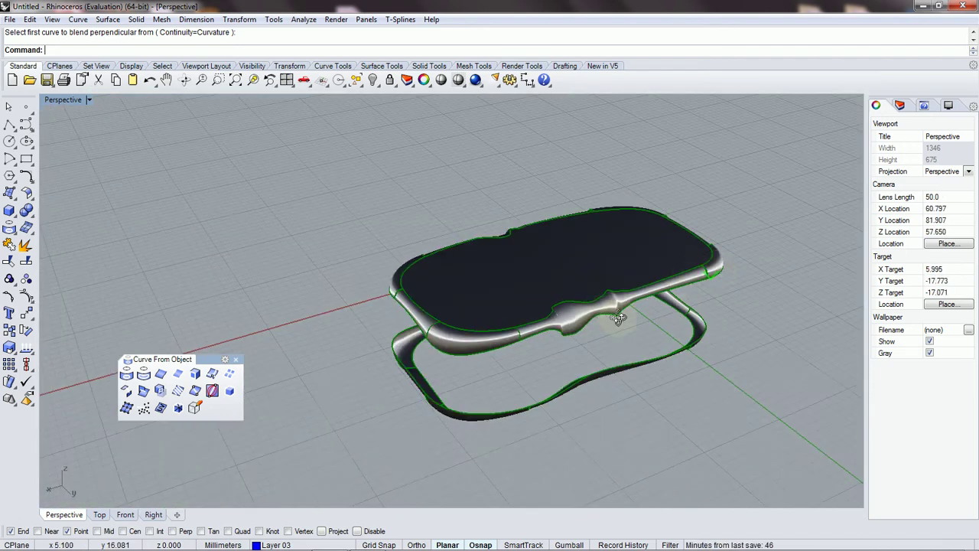
right_click_drag(618, 319, 687, 289)
scroll(482, 327, "up", 4)
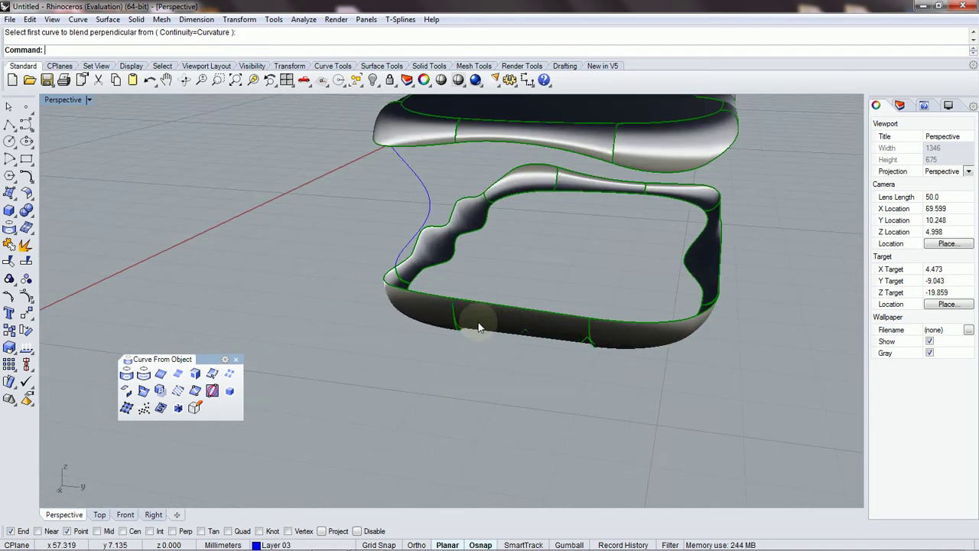
right_click_drag(485, 329, 513, 342)
left_click(608, 367)
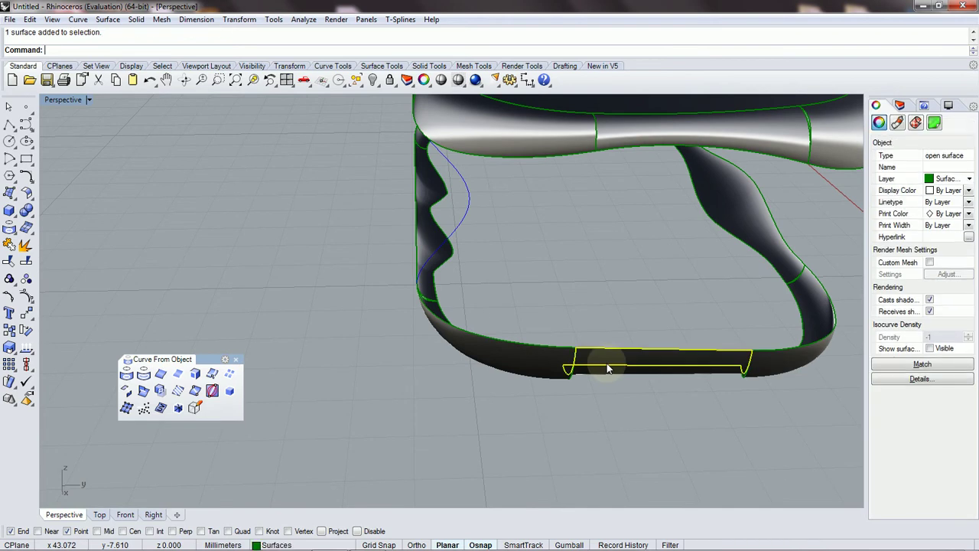
right_click_drag(608, 367, 629, 257)
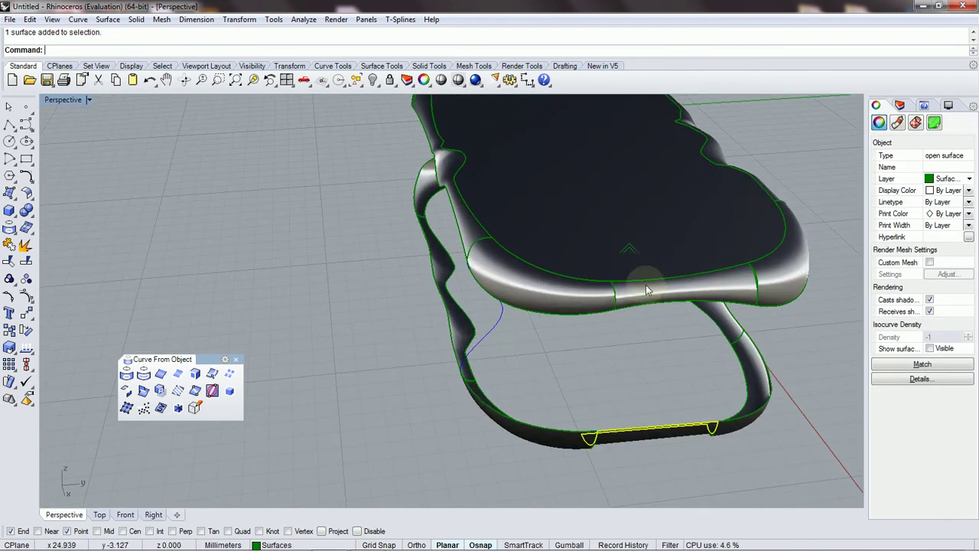
left_click(673, 296, "shift")
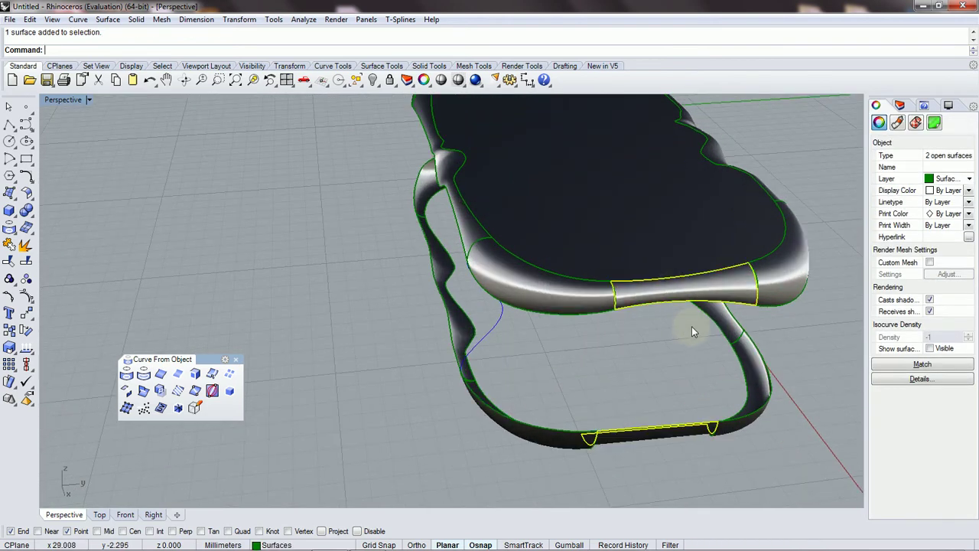
right_click_drag(692, 326, 736, 372)
left_click(580, 396, "shift")
scroll(517, 241, "up", 3)
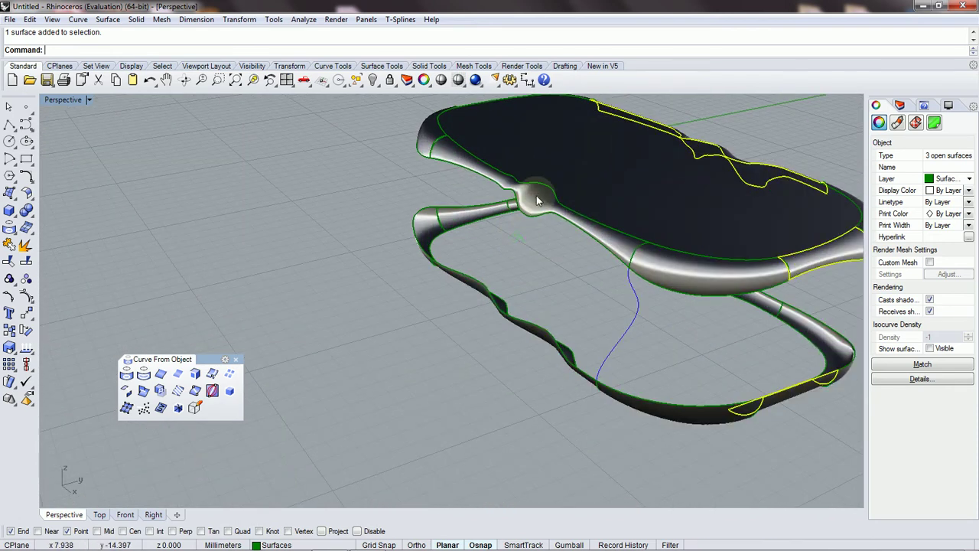
scroll(538, 203, "down", 3)
right_click_drag(538, 203, 223, 154)
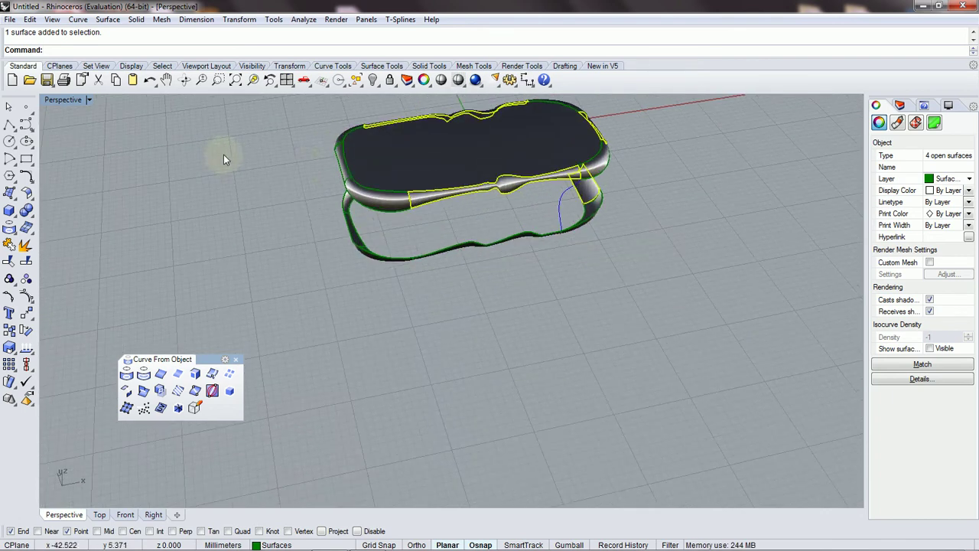
scroll(368, 137, "up", 5)
left_click(368, 136, "shift")
scroll(390, 318, "down", 5)
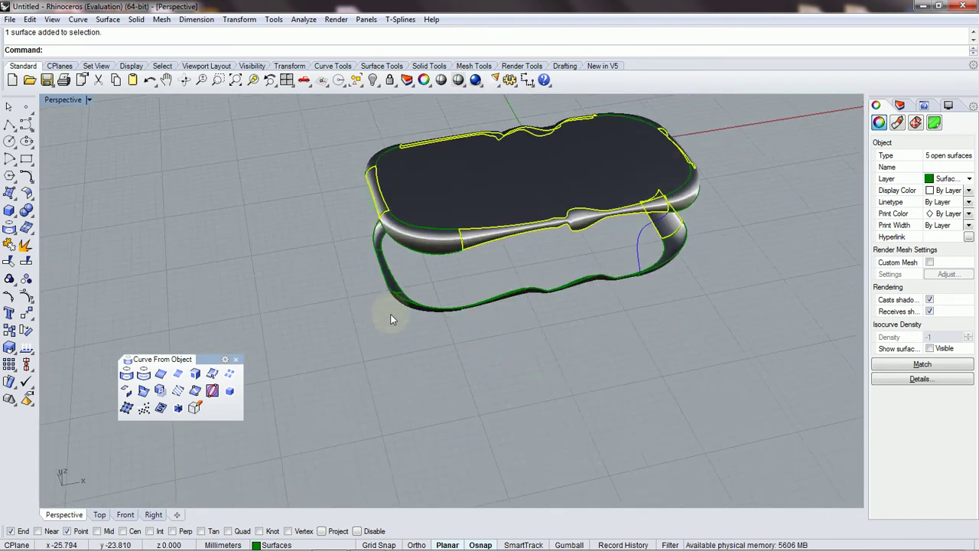
right_click_drag(420, 289, 465, 298)
left_click(359, 279)
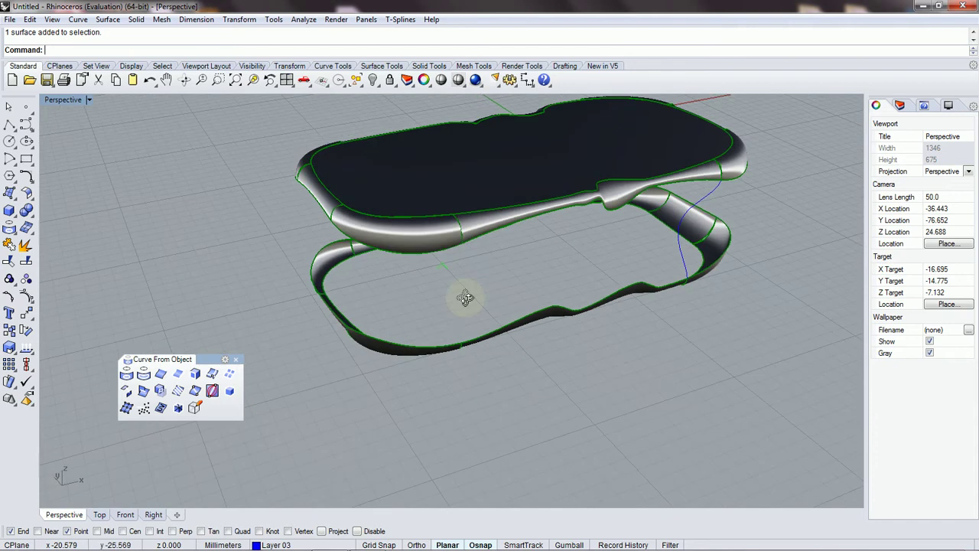
Step: Blend with curvature continuity from the upper seat edge down to the lower rail edge
scroll(468, 309, "up", 4)
right_click(468, 308)
scroll(448, 295, "up", 3)
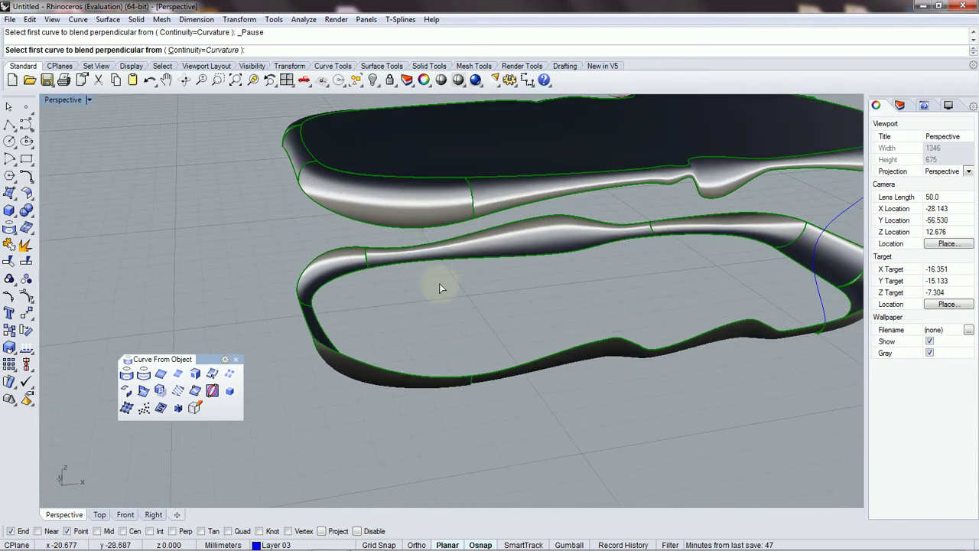
left_click(479, 215)
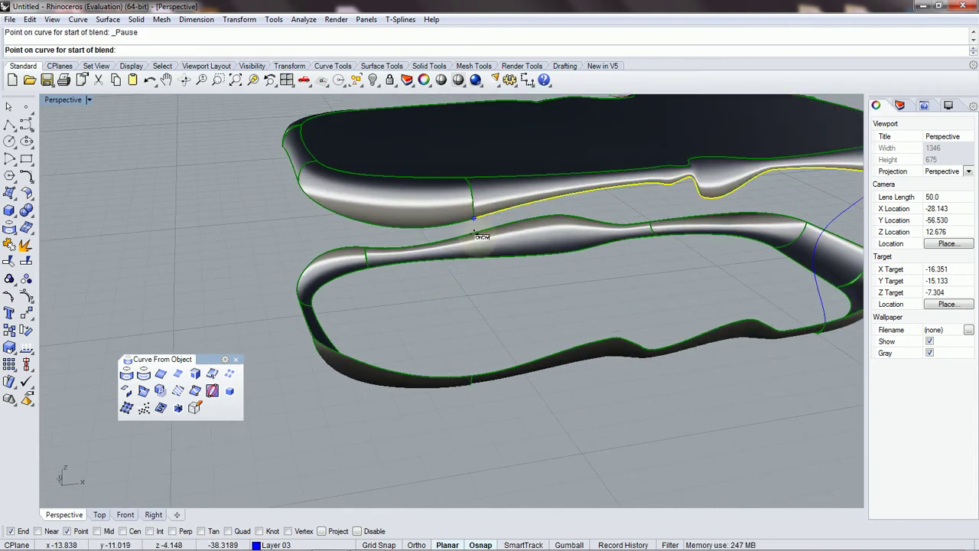
left_click(468, 219)
left_click(491, 376)
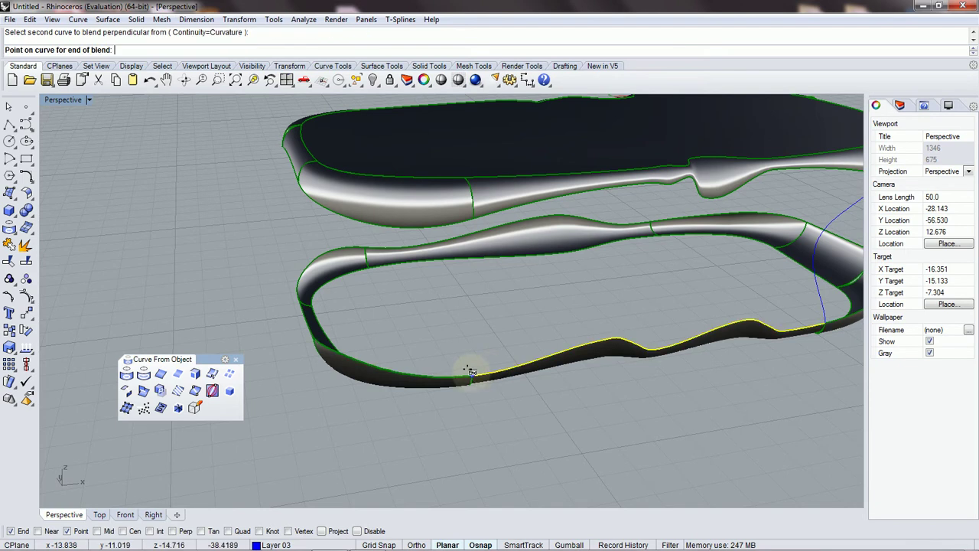
left_click(468, 371)
right_click_drag(435, 328, 352, 307)
Step: Add a second curvature blend curve between the upper and lower edges further left
right_click(352, 307)
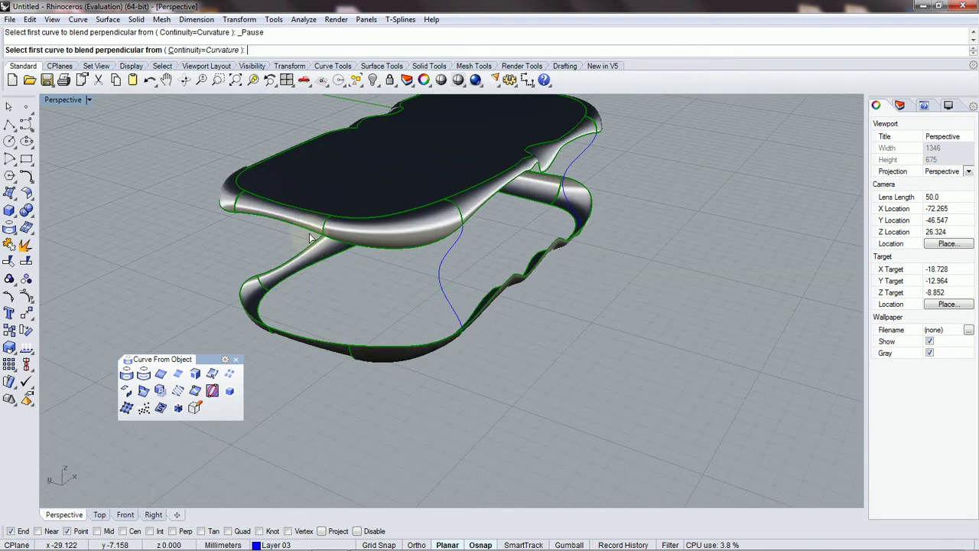
left_click(335, 232)
left_click(319, 233)
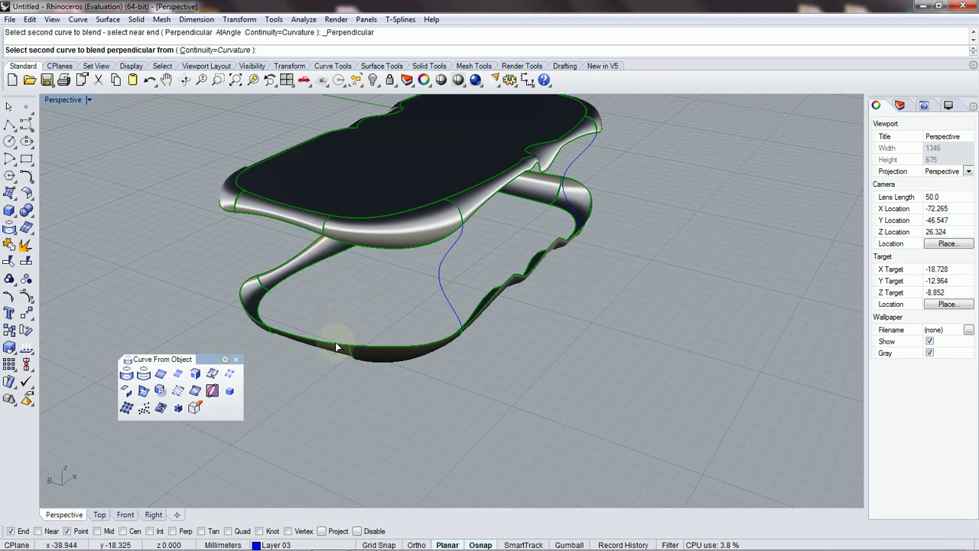
left_click(337, 348)
left_click(339, 346)
right_click(301, 281)
right_click_drag(301, 281, 335, 300)
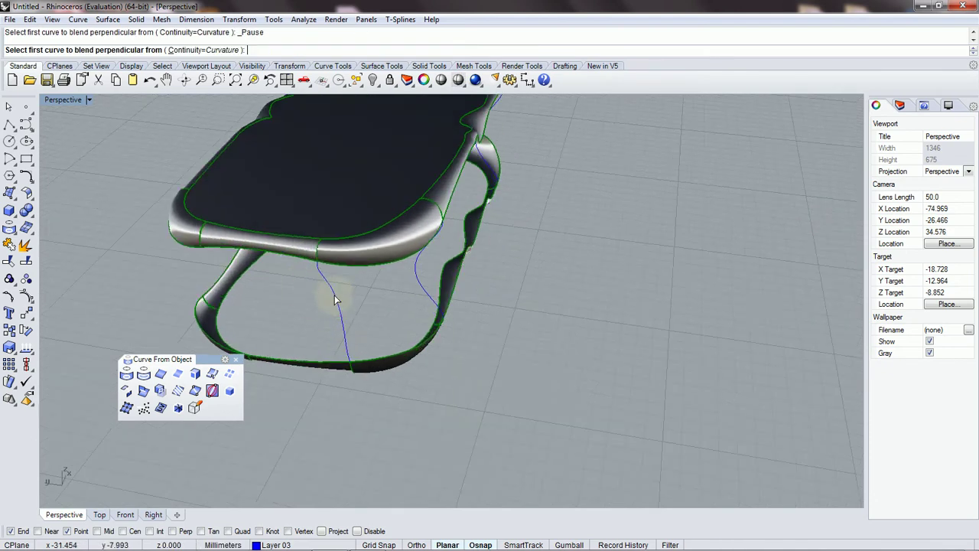
key("Escape")
Step: Add a third blend curve from the upper seat edge to the bottom rail on the left
left_click(210, 248)
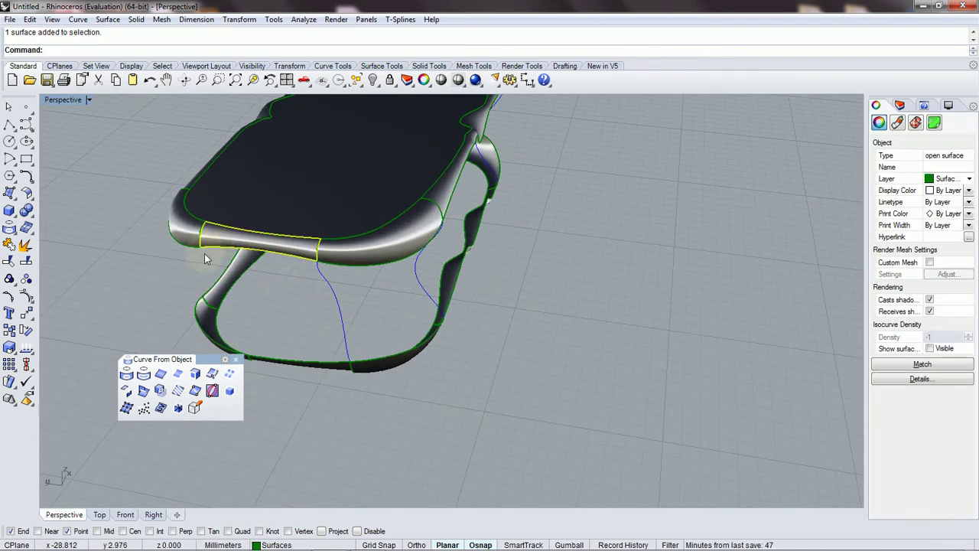
right_click(204, 253)
key("Escape")
left_click(205, 253)
right_click(205, 253)
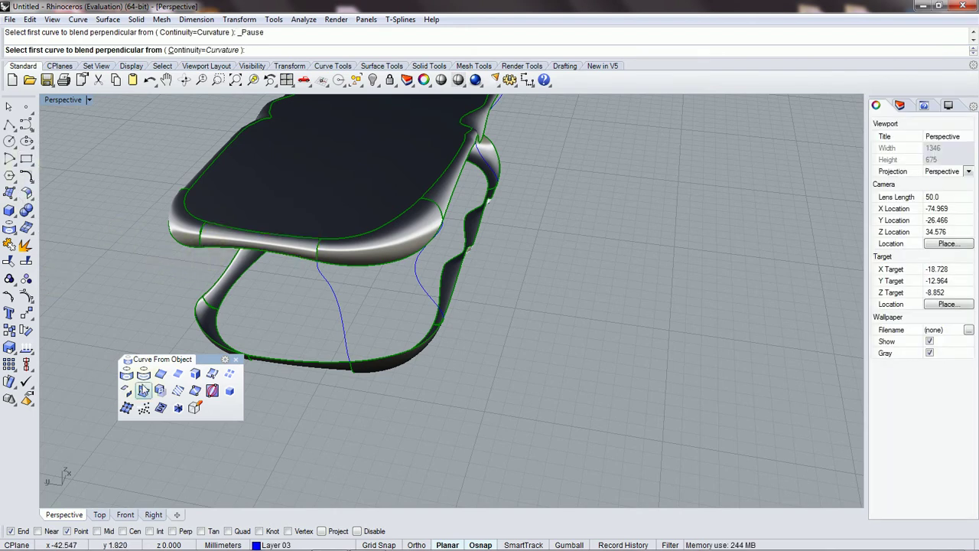
left_click(208, 250)
left_click(201, 253)
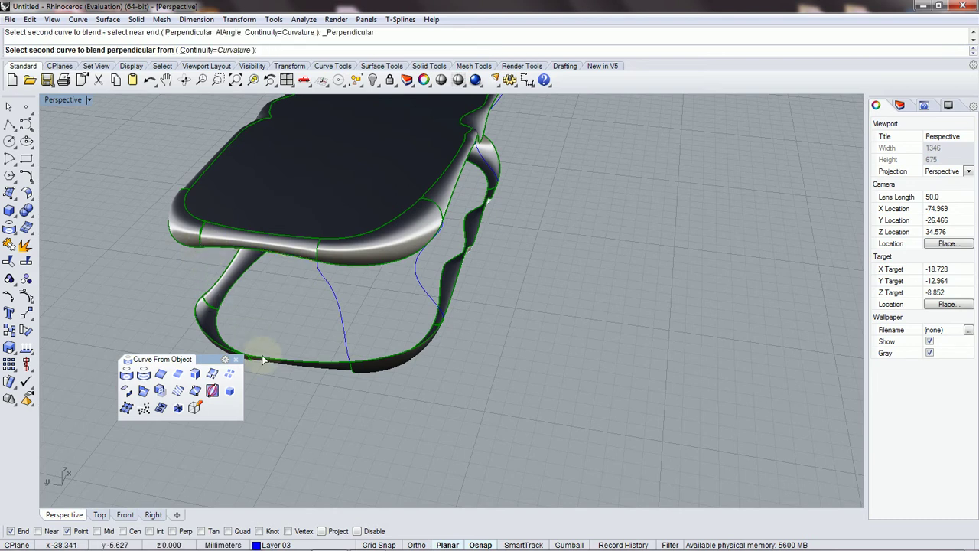
right_click_drag(262, 360, 289, 341)
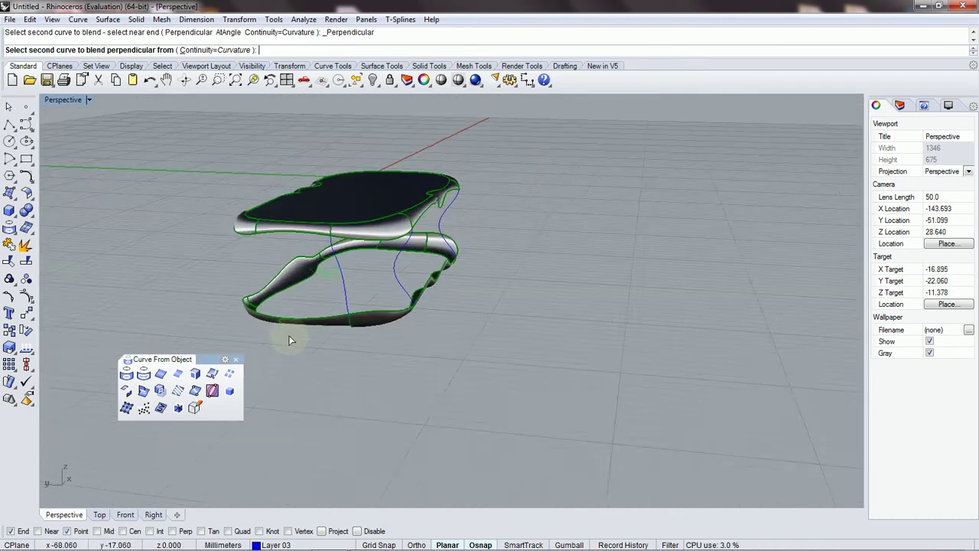
scroll(289, 325, "up", 5)
left_click(287, 312)
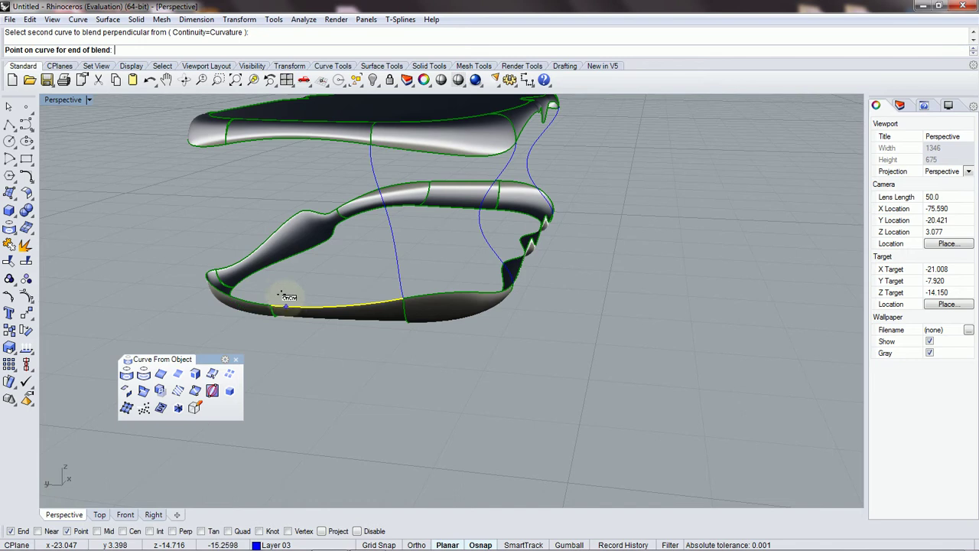
left_click(227, 148)
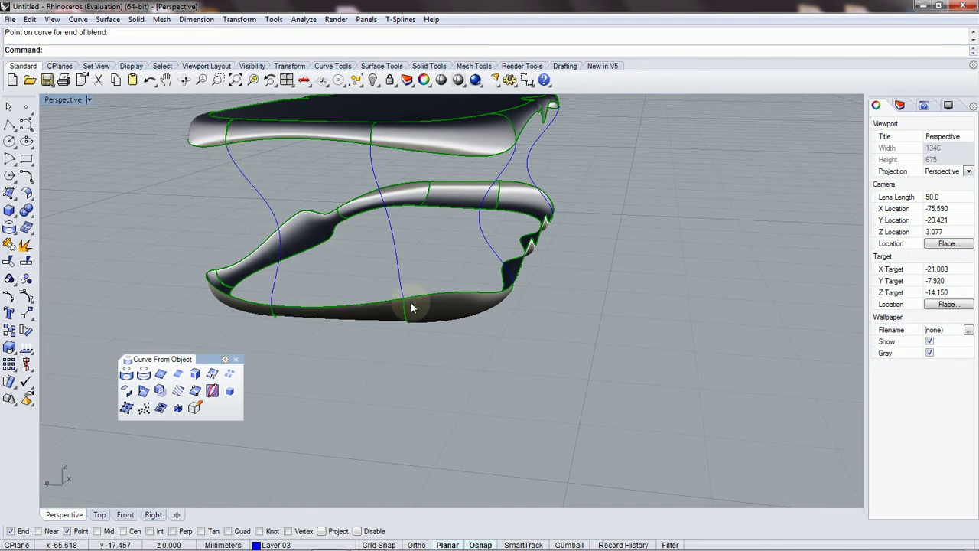
Step: Add a fourth connecting blend curve between the two edge curves
right_click_drag(410, 306, 358, 336)
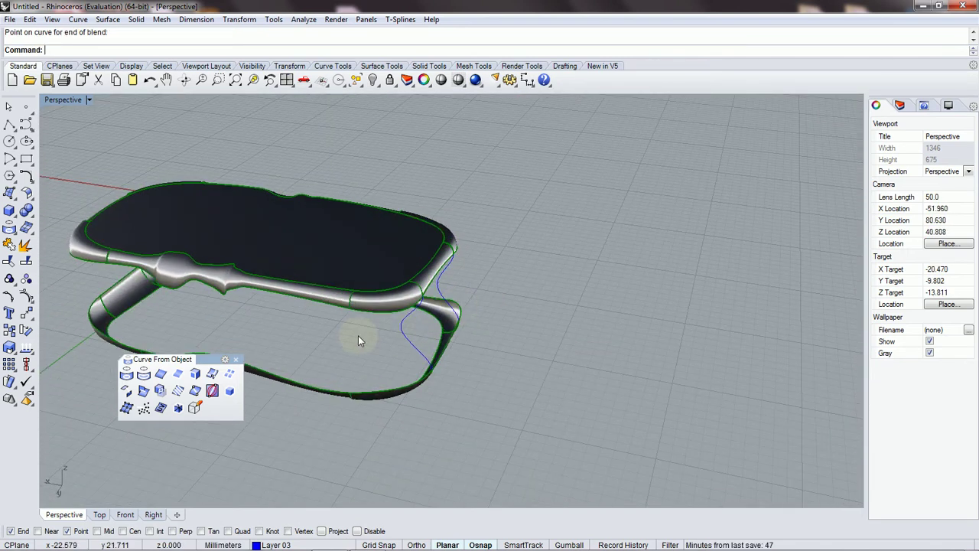
right_click(358, 335)
left_click(340, 310)
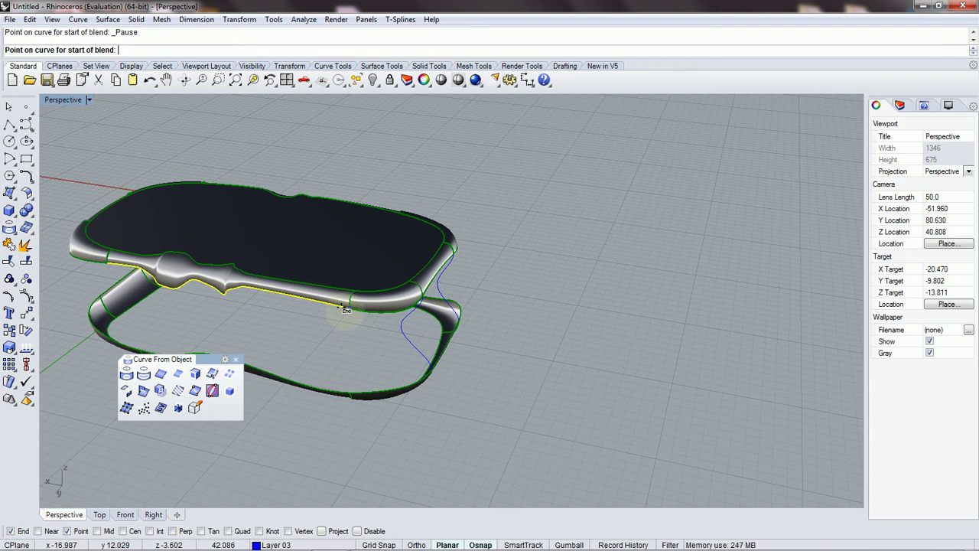
left_click(342, 306)
left_click(342, 394)
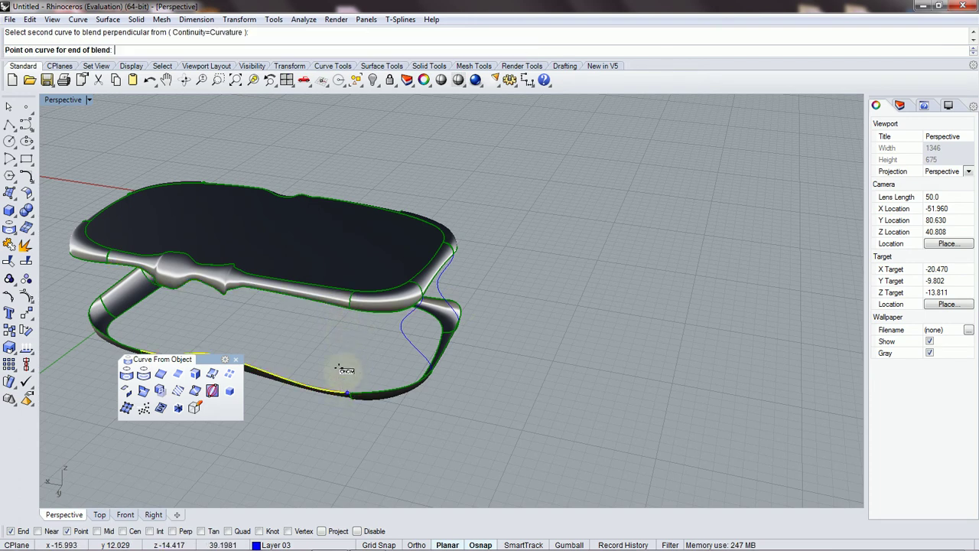
left_click(350, 308)
right_click_drag(372, 321, 422, 367)
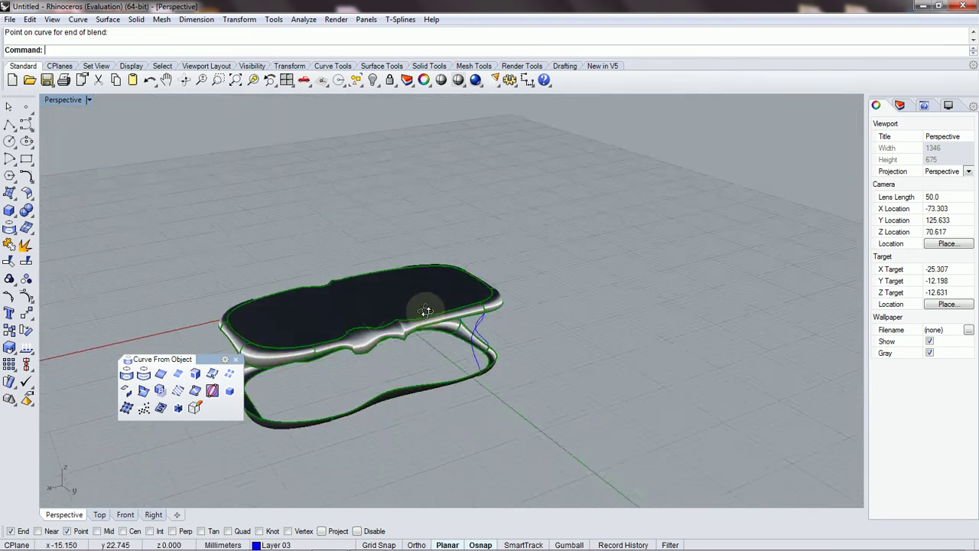
scroll(459, 316, "down", 5)
right_click_drag(459, 316, 432, 334)
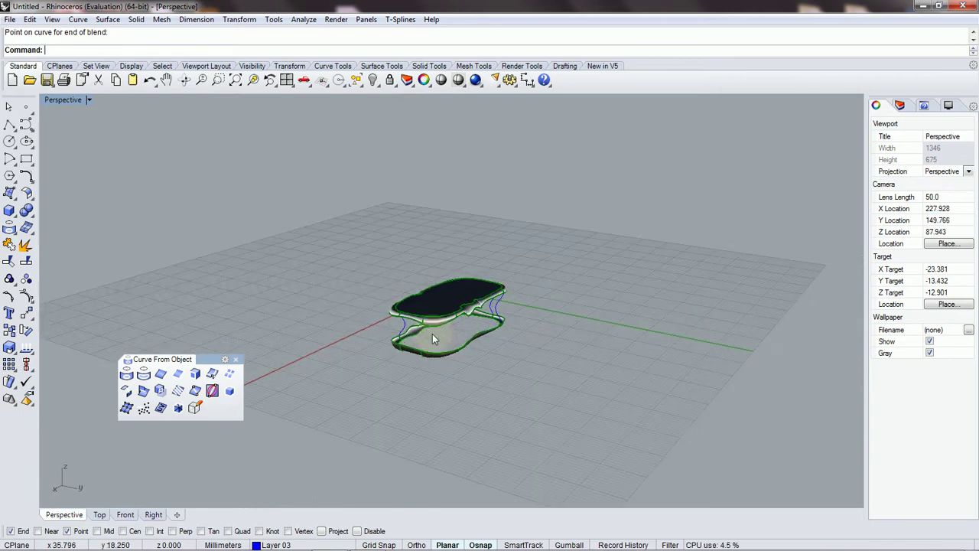
scroll(459, 352, "up", 4)
Step: Add a fifth blend curve from the upper seat edge to the lower rail edge, seen from the side
right_click(485, 314)
left_click(487, 293)
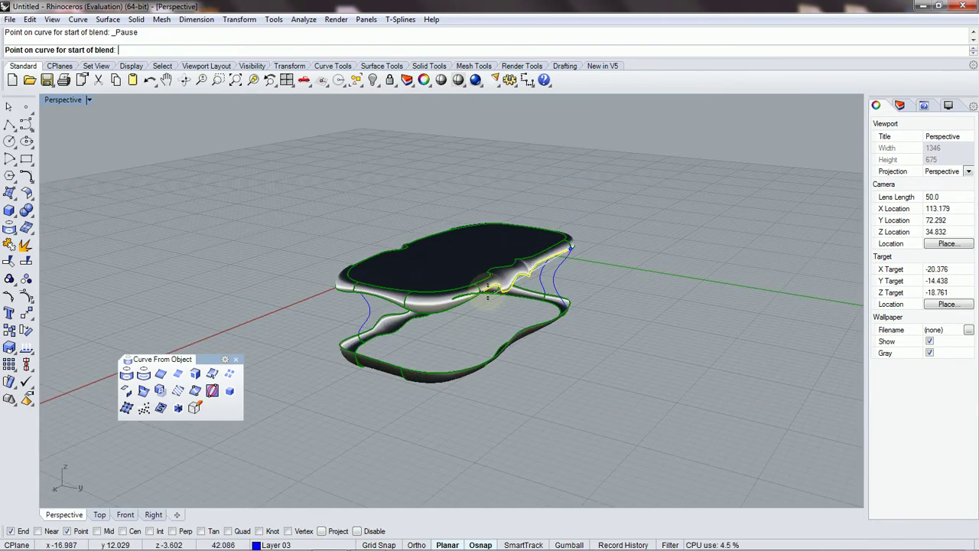
left_click(480, 293)
right_click_drag(473, 351, 413, 345)
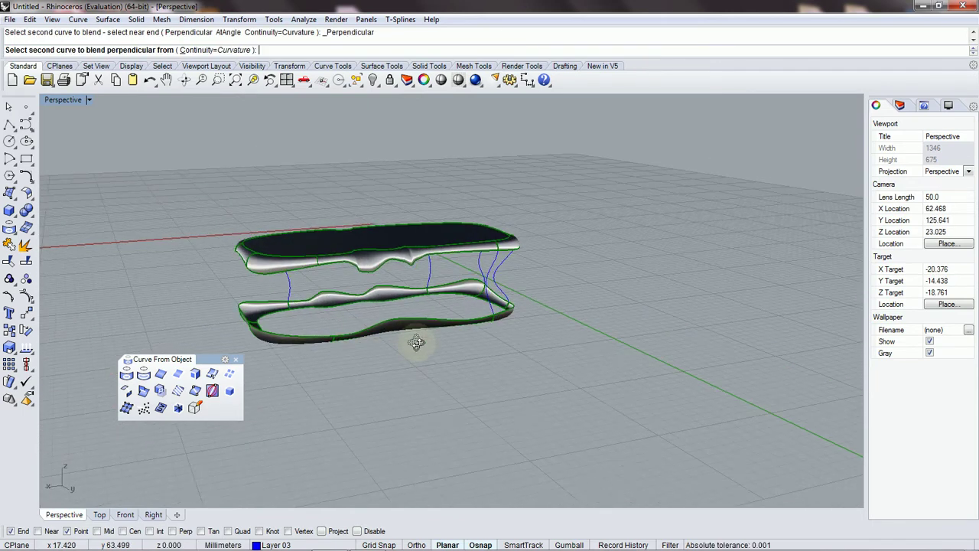
left_click(337, 335)
left_click(337, 335)
right_click_drag(284, 317, 376, 345)
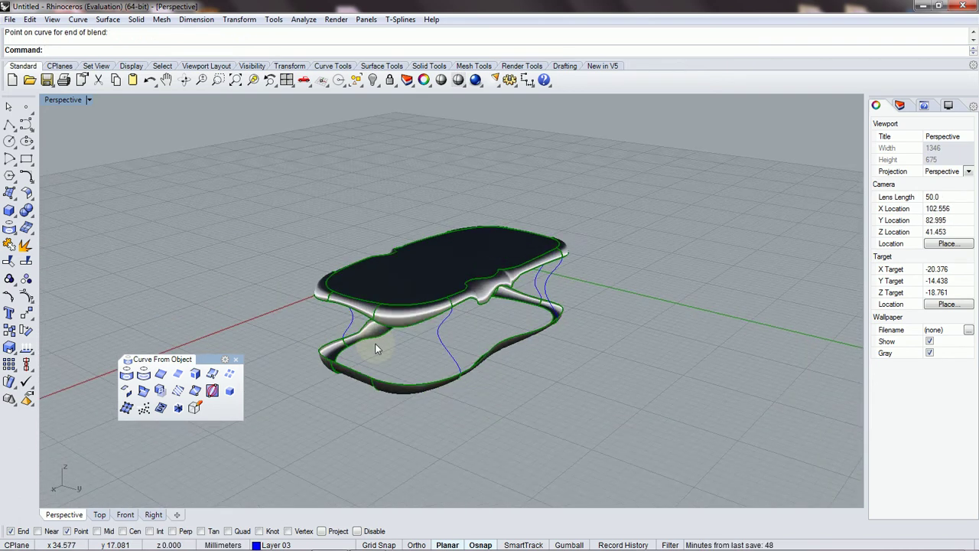
scroll(368, 352, "up", 3)
Step: Add two more blend curves linking the lower and upper edges
right_click(366, 351)
left_click(360, 394)
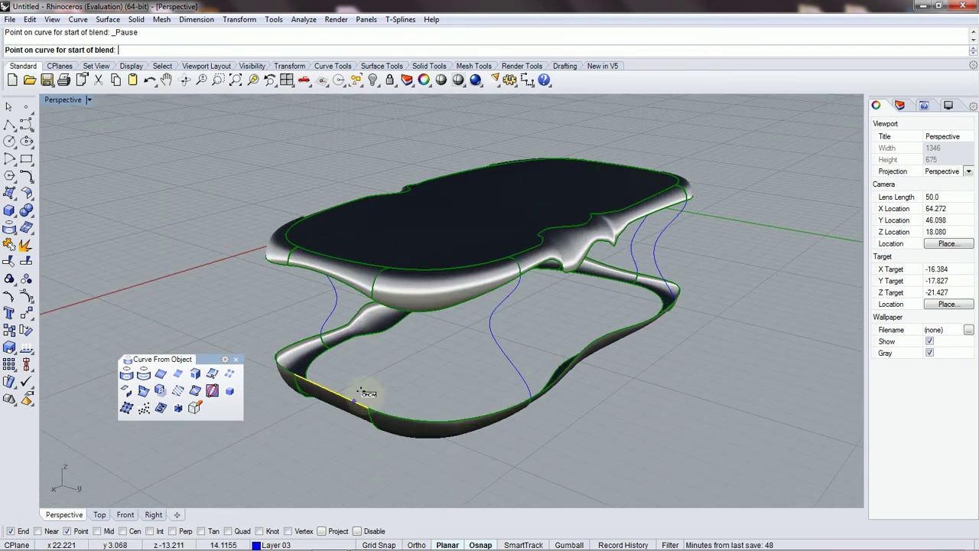
left_click(370, 401)
left_click(366, 304)
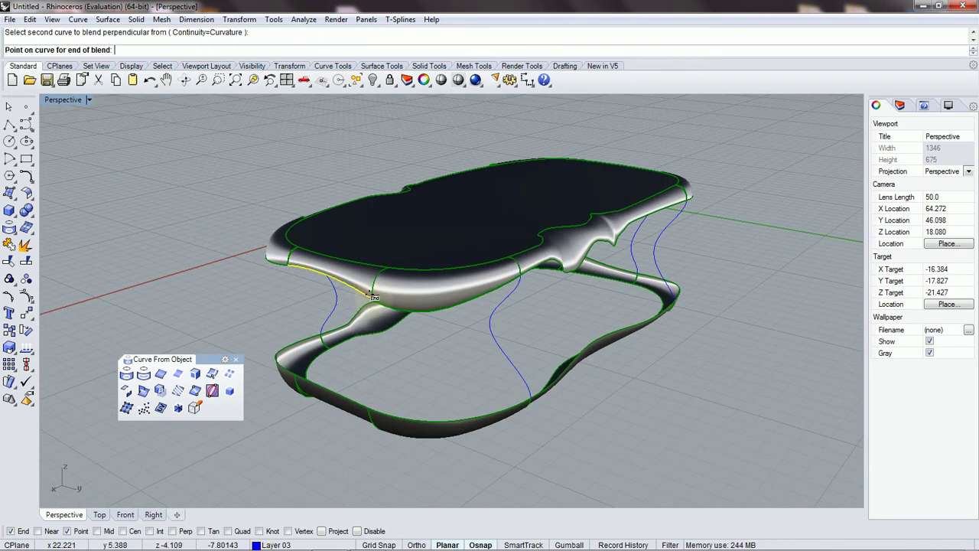
left_click(372, 301)
right_click(299, 271)
left_click(299, 272)
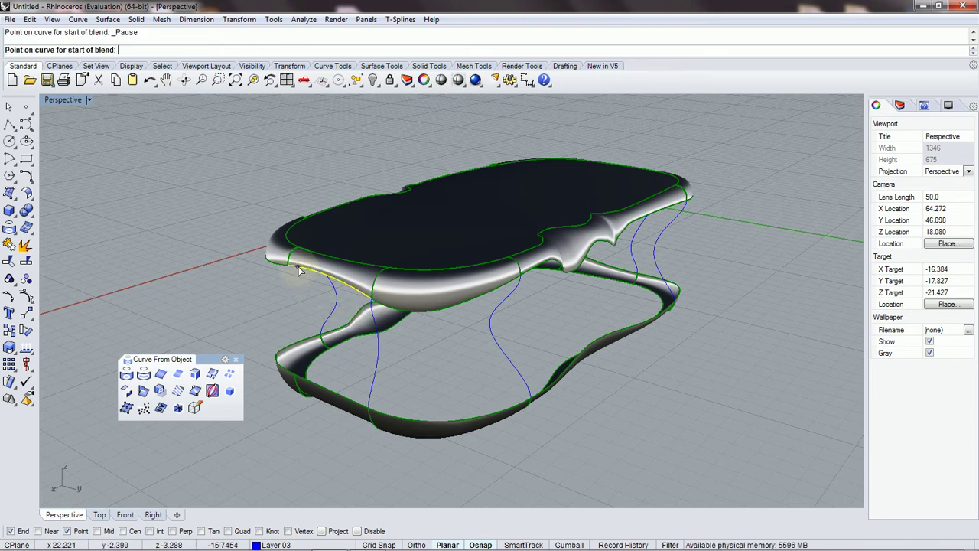
left_click(286, 262)
left_click(318, 386)
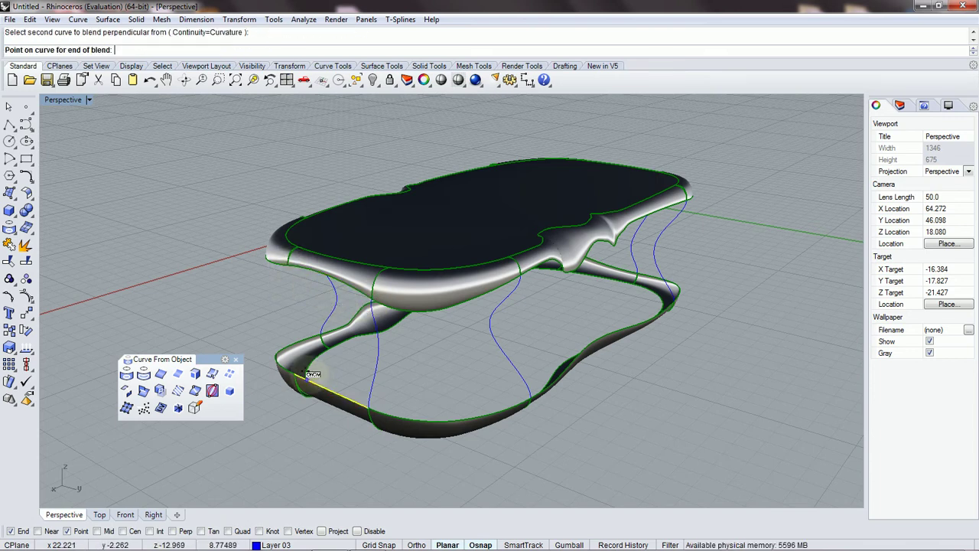
left_click(299, 358)
Step: Orbit around the table to inspect the blend curves from several sides, then open the Surface menu
right_click_drag(304, 354, 349, 357)
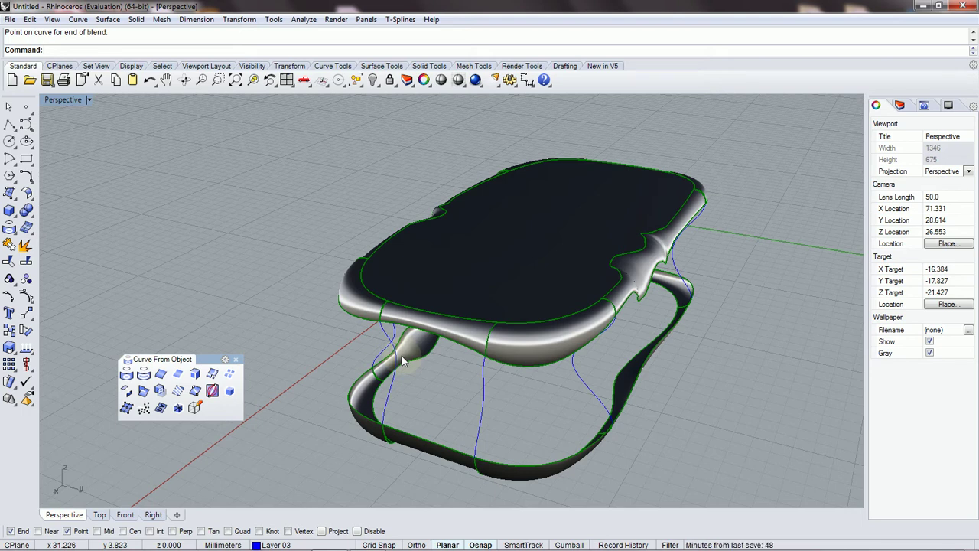
right_click_drag(386, 368, 354, 361)
scroll(352, 358, "up", 2)
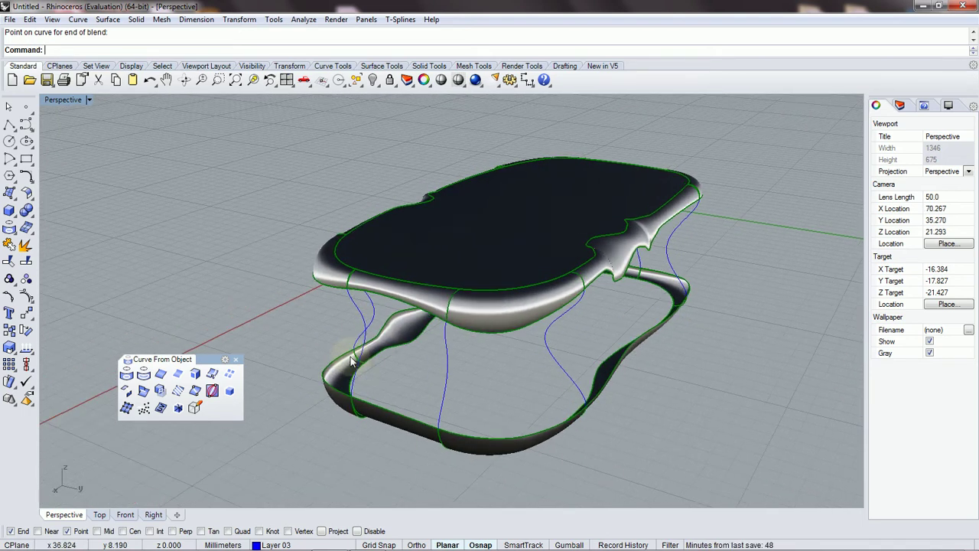
right_click_drag(300, 312, 331, 312)
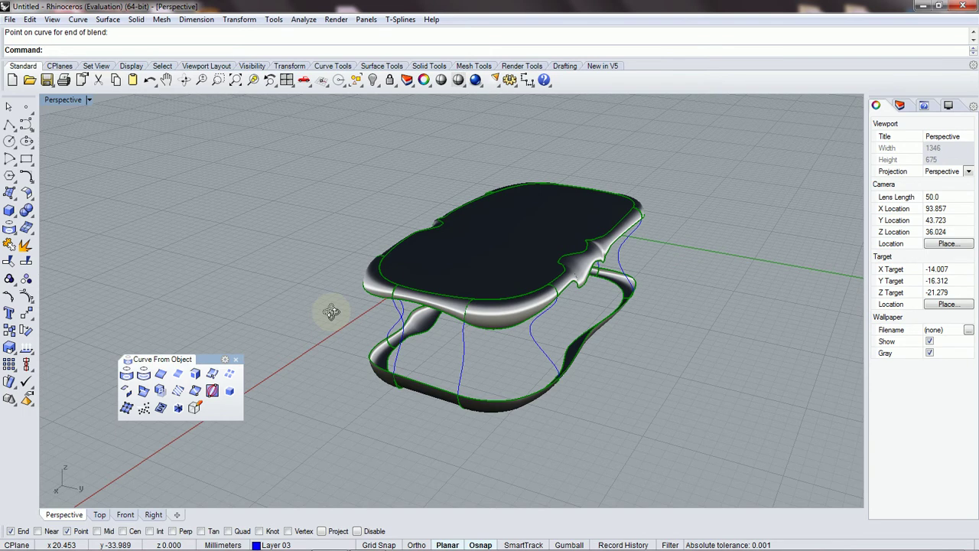
right_click_drag(331, 312, 468, 299)
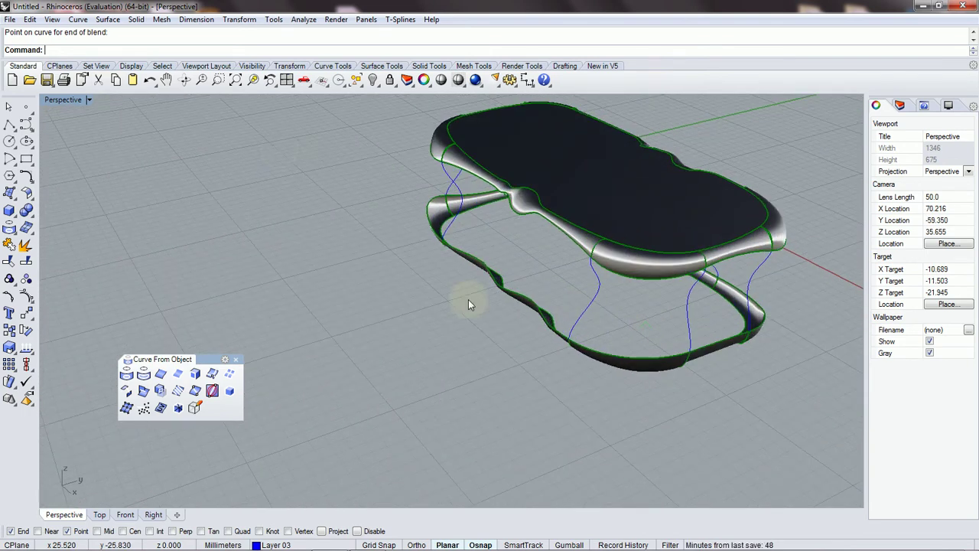
left_click(107, 19)
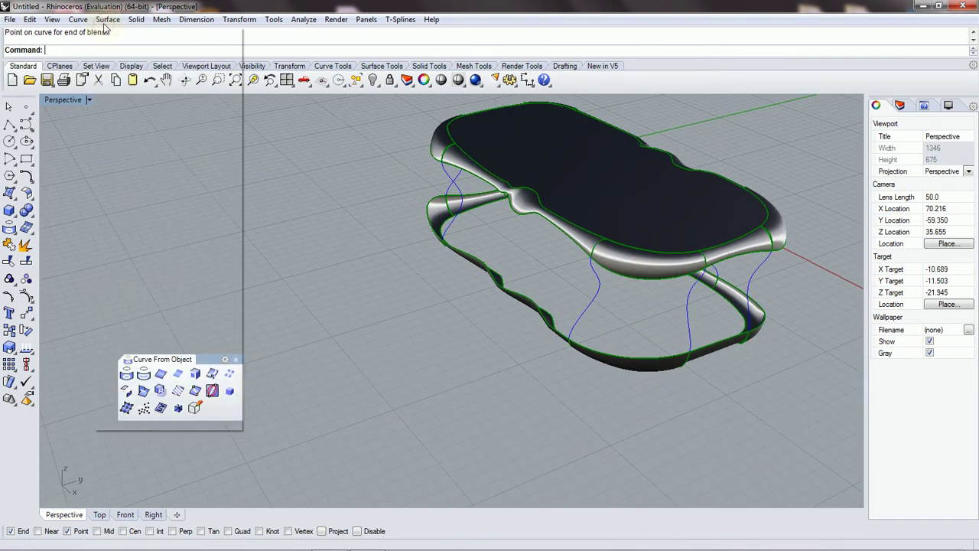
Step: Sweep 2 Rails using the upper and lower front edges as rails and two blue curves as sections
left_click(135, 73)
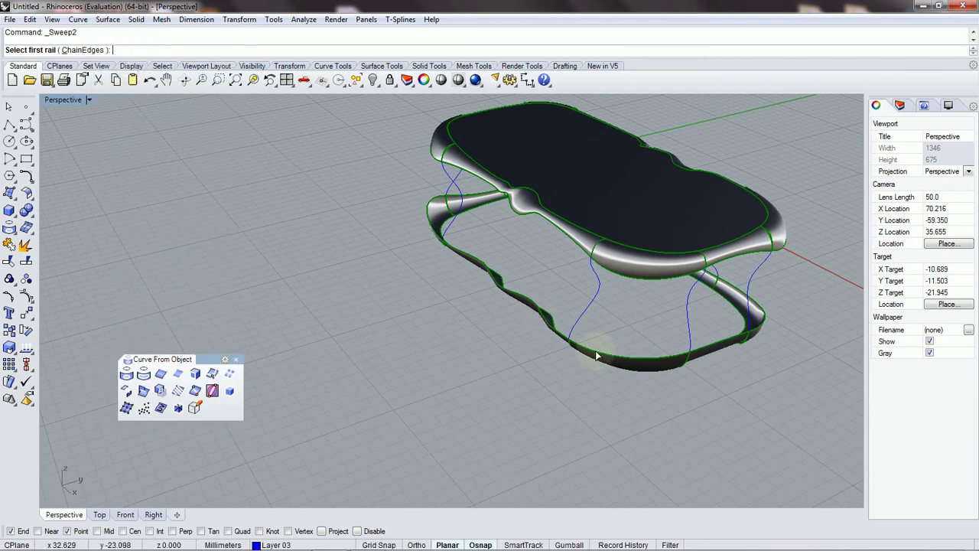
right_click_drag(596, 351, 537, 324)
left_click(549, 304)
left_click(544, 392)
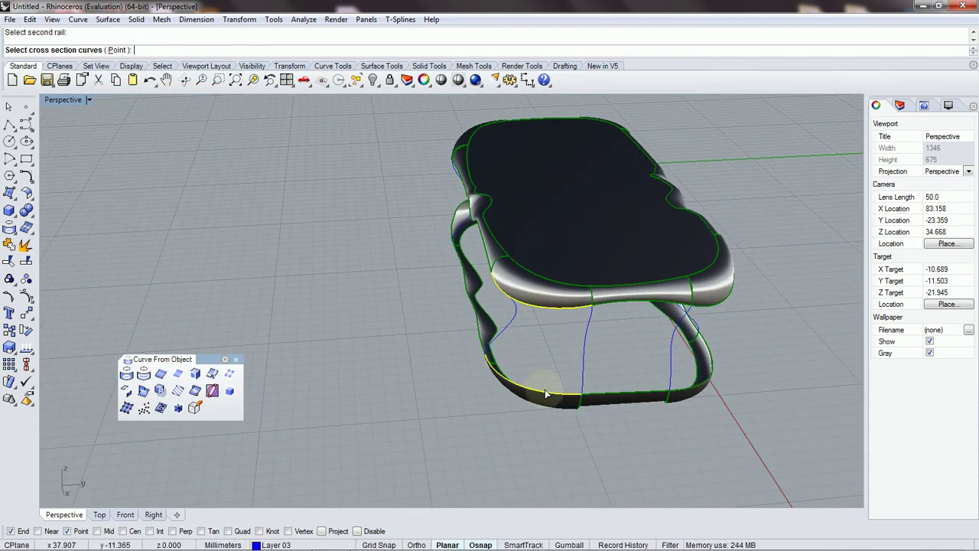
left_click(507, 343)
left_click(579, 360)
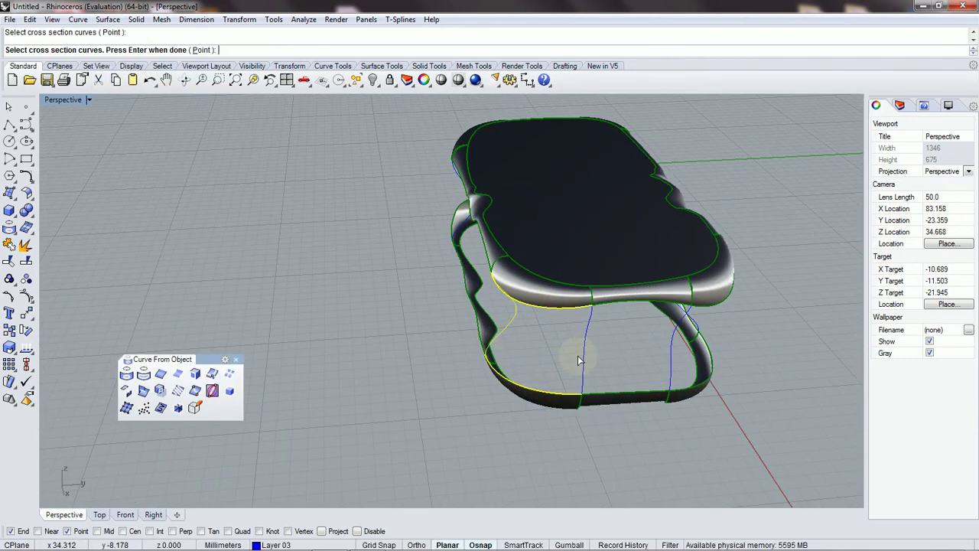
key("Return")
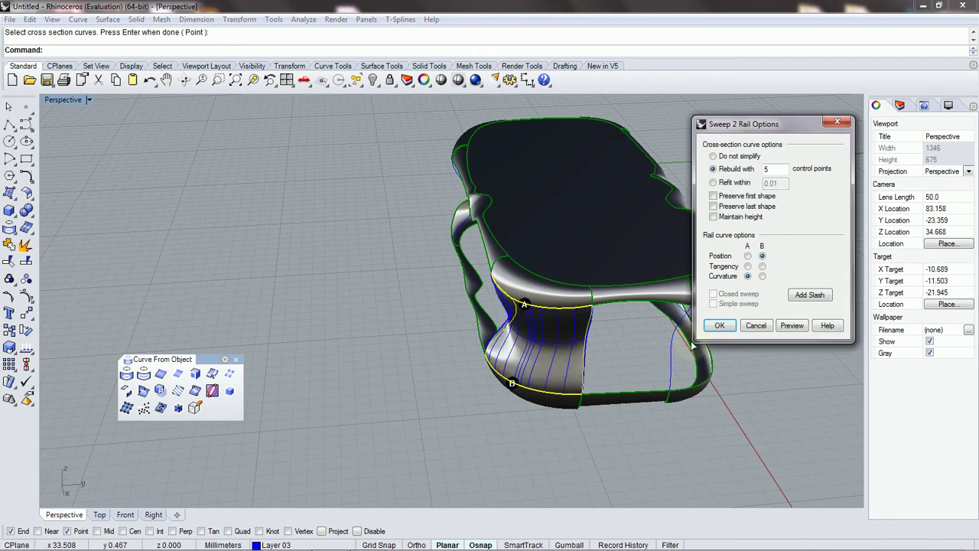
Step: Match curvature on the rails, rebuild with 8 control points, and create the panel
left_click(762, 276)
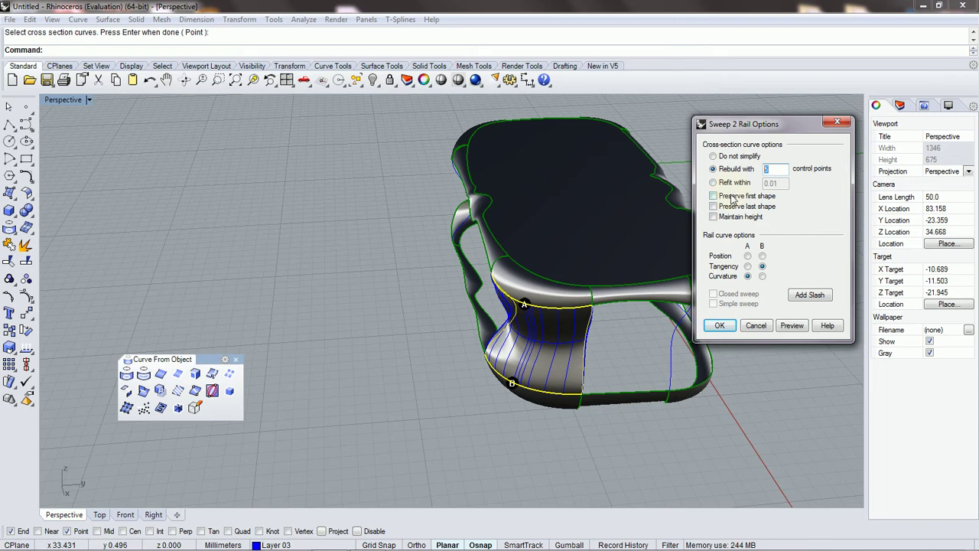
type("8")
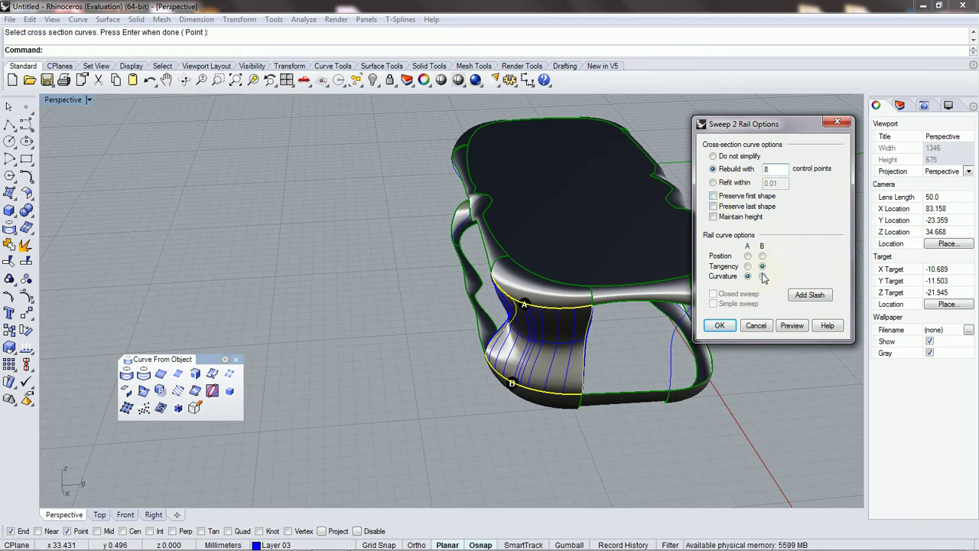
left_click(792, 327)
mouse_move(576, 330)
right_mouse_down()
mouse_move(632, 323)
mouse_move(592, 326)
right_mouse_up()
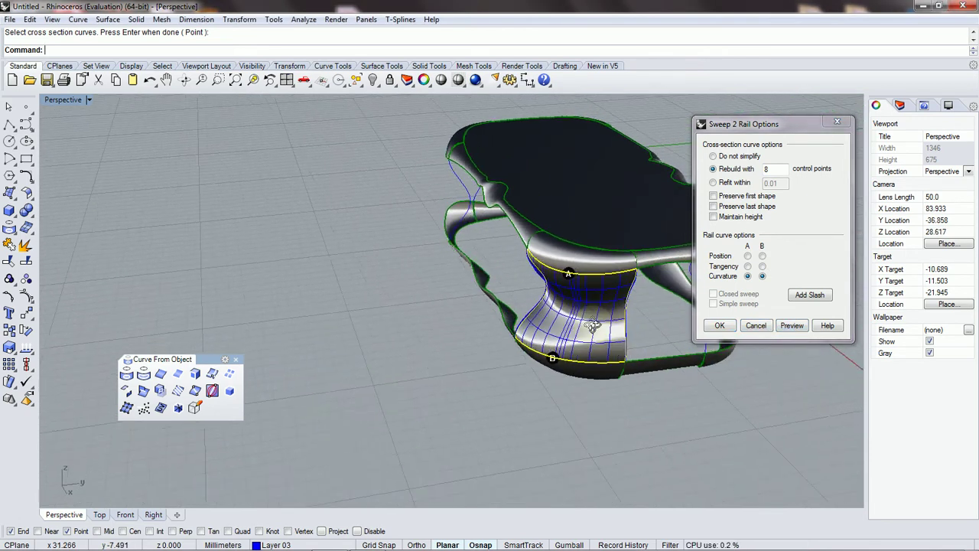
left_click(718, 327)
right_click_drag(661, 333, 541, 334)
scroll(603, 322, "up", 3)
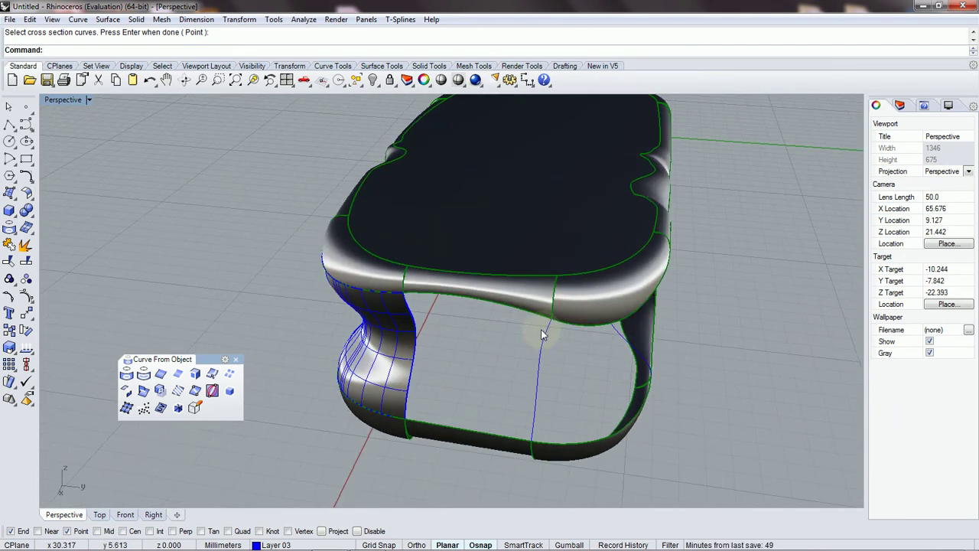
scroll(541, 335, "down", 2)
right_click_drag(563, 369, 520, 379)
Step: Sweep a second panel along the upper and bottom edges through the vertical blue curve
right_click(520, 379)
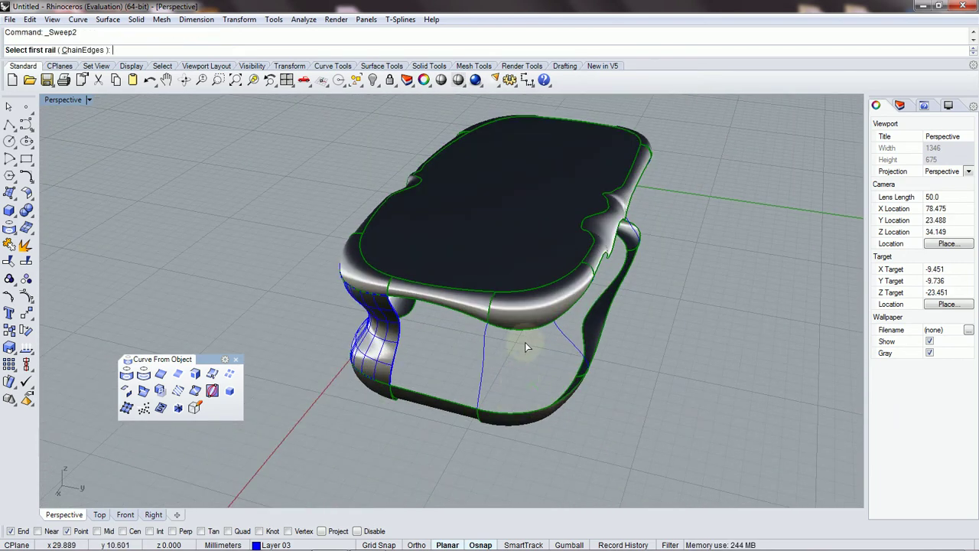
left_click(526, 333)
left_click(519, 417)
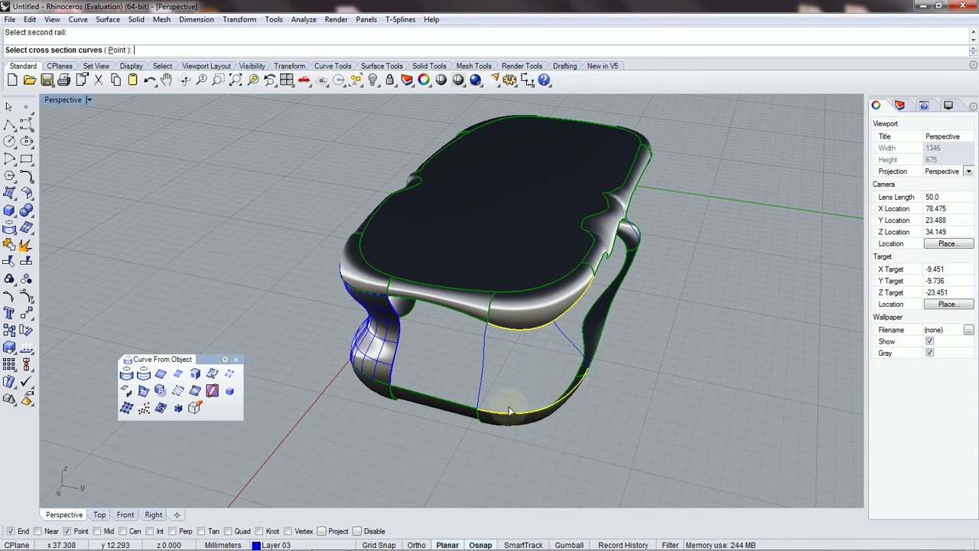
left_click(482, 367)
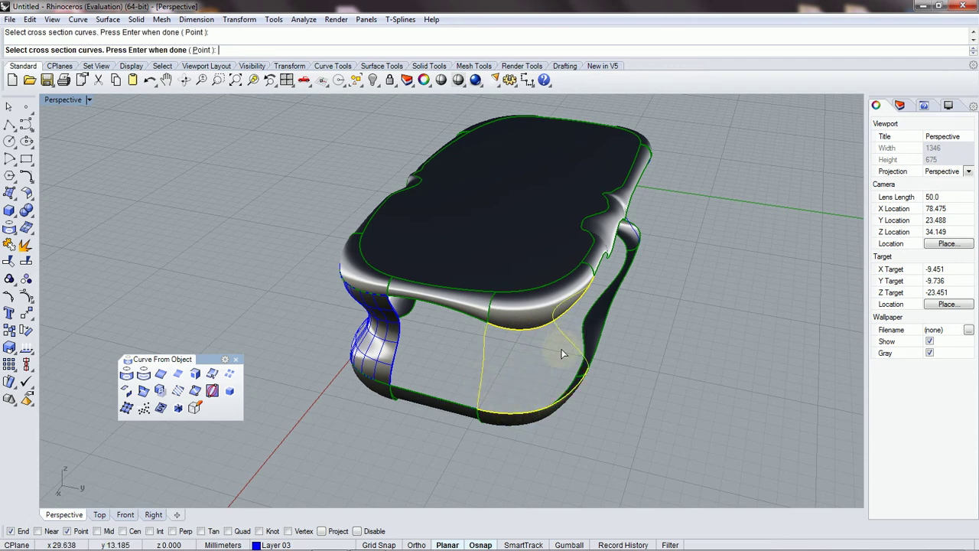
right_click(562, 353)
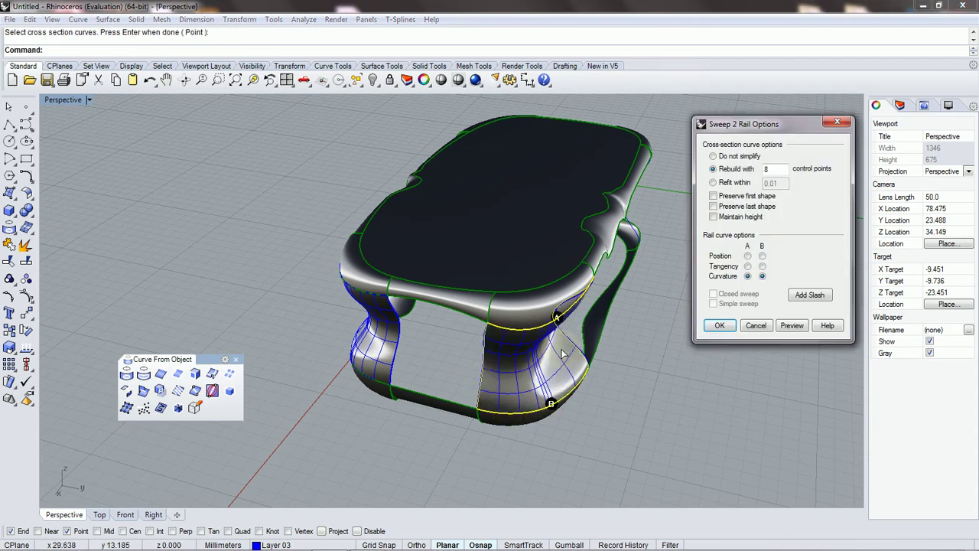
left_click(720, 326)
right_click_drag(453, 381, 464, 384)
Step: Move both sweep surfaces onto the Surfaces layer
left_click(418, 374)
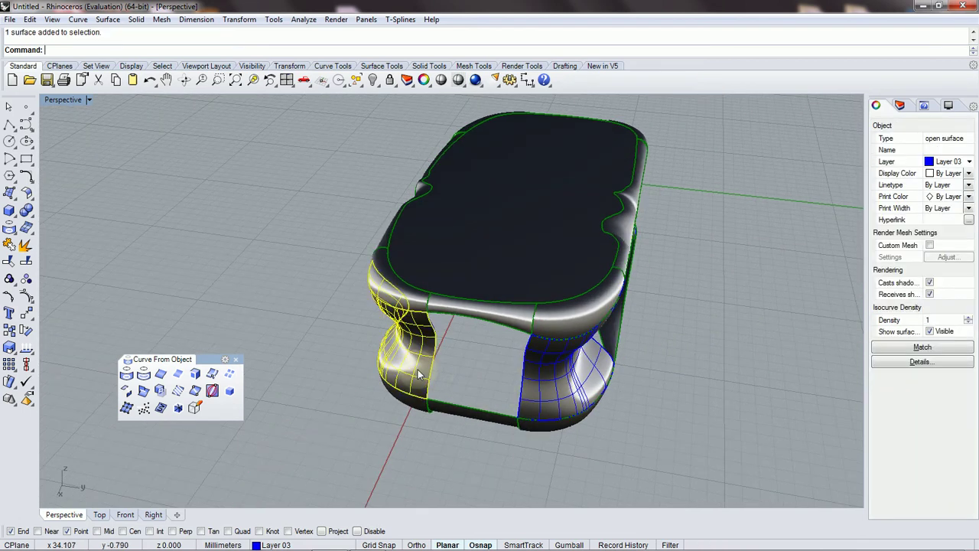
left_click(514, 373, "shift")
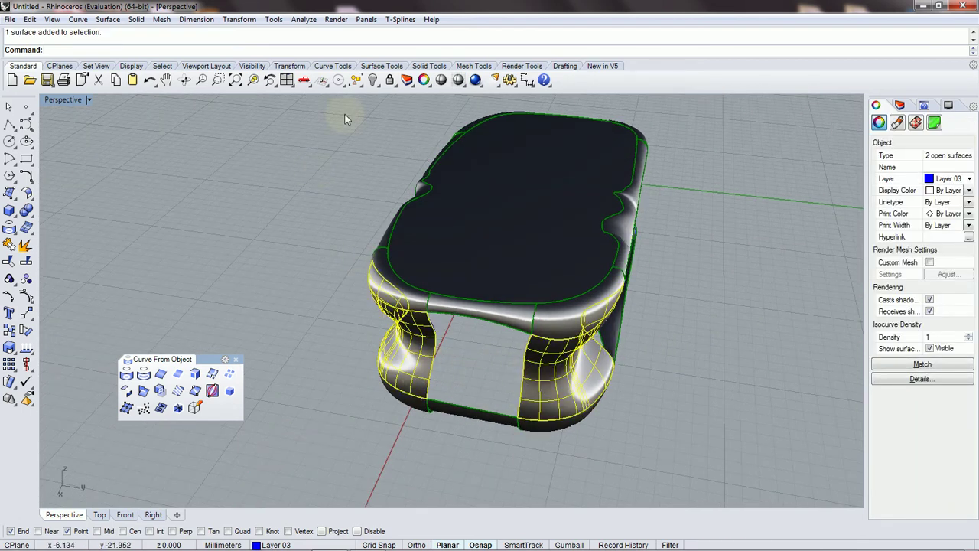
left_click(949, 178)
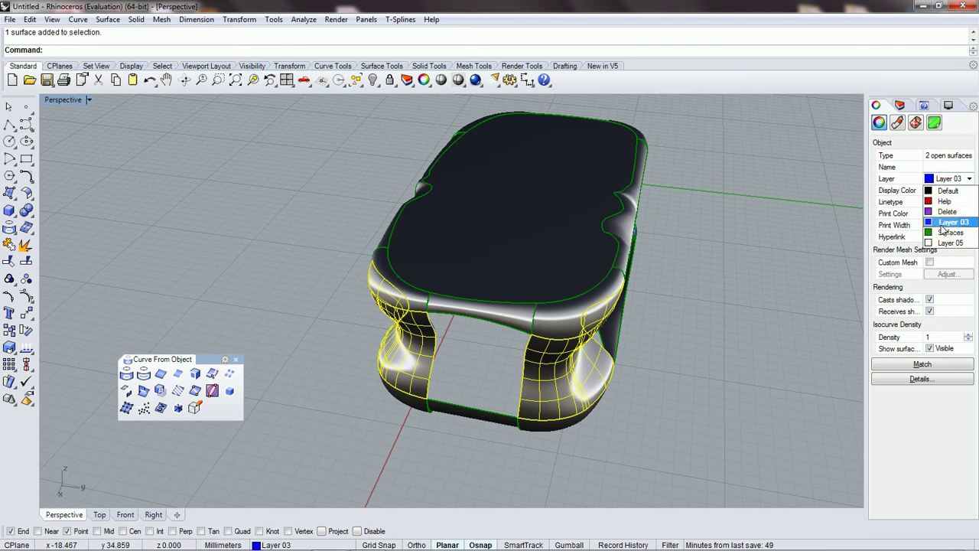
left_click(948, 233)
left_click(665, 386)
right_click_drag(665, 386, 459, 305)
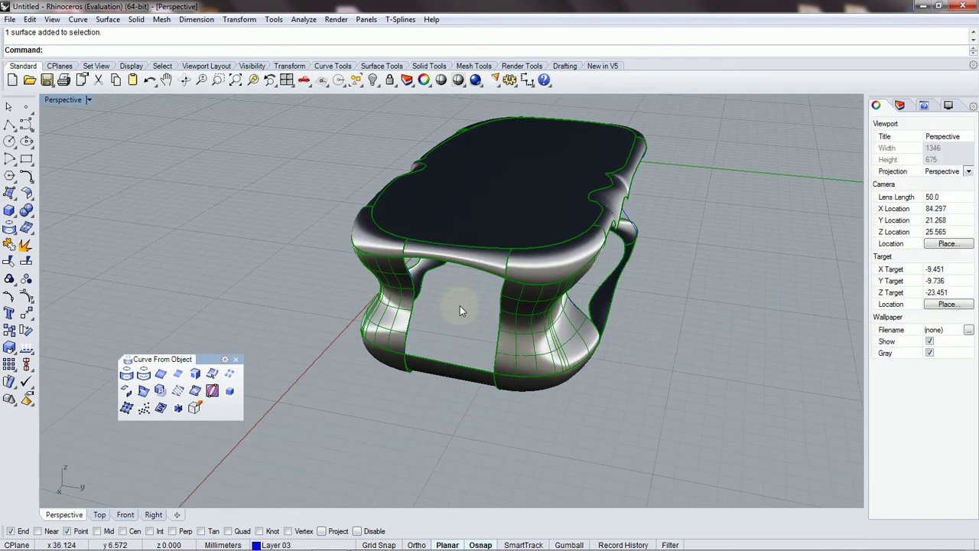
scroll(462, 298, "up", 3)
left_click(493, 248)
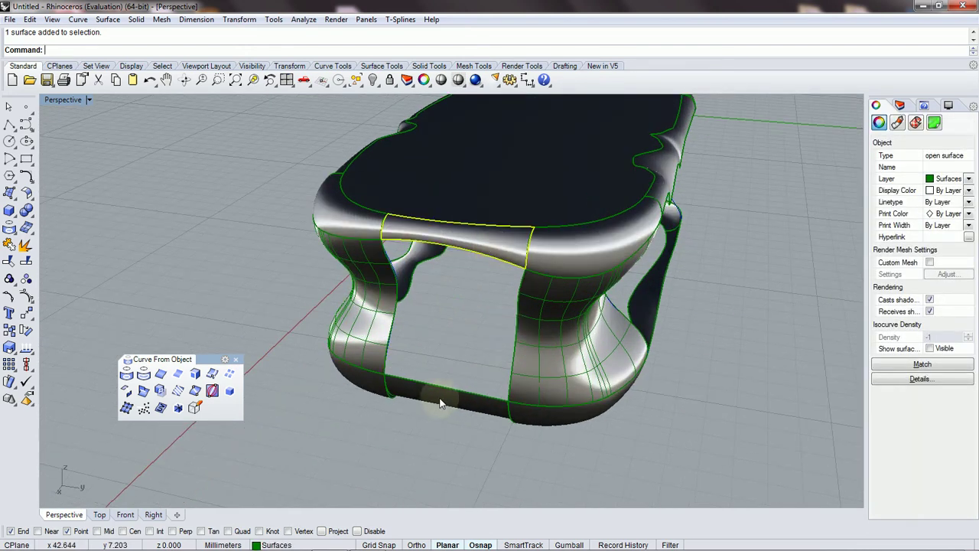
left_click(440, 360)
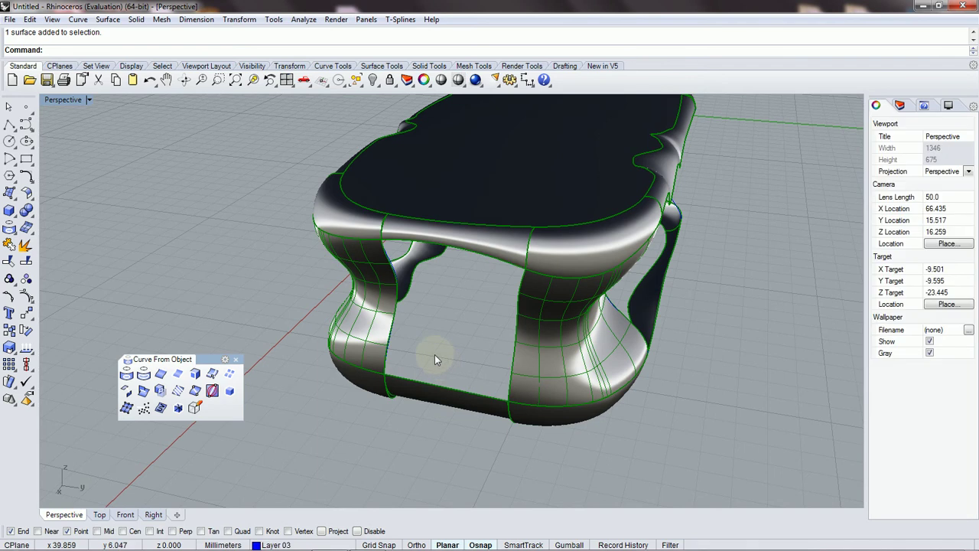
right_click_drag(436, 410, 437, 356)
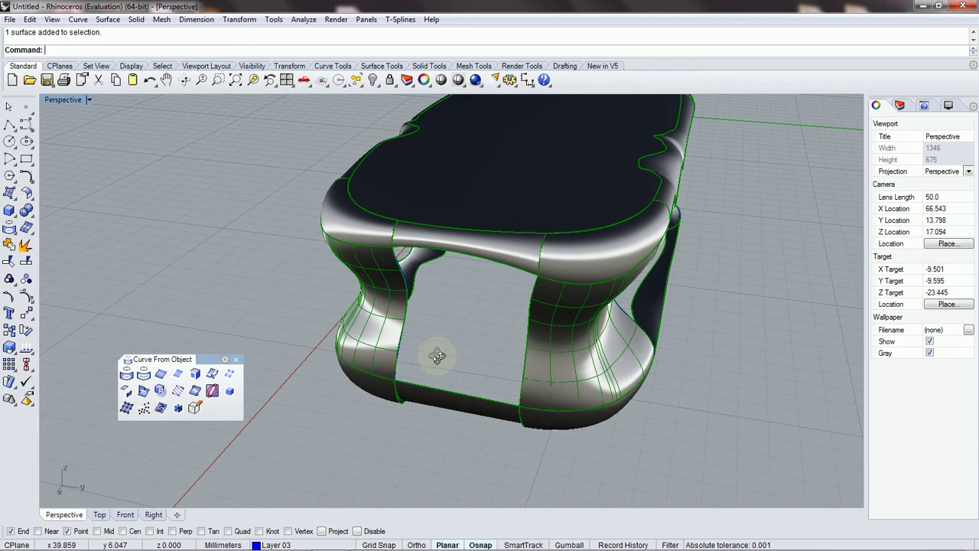
Step: Hide the upper and lower front band surfaces
left_click(502, 259)
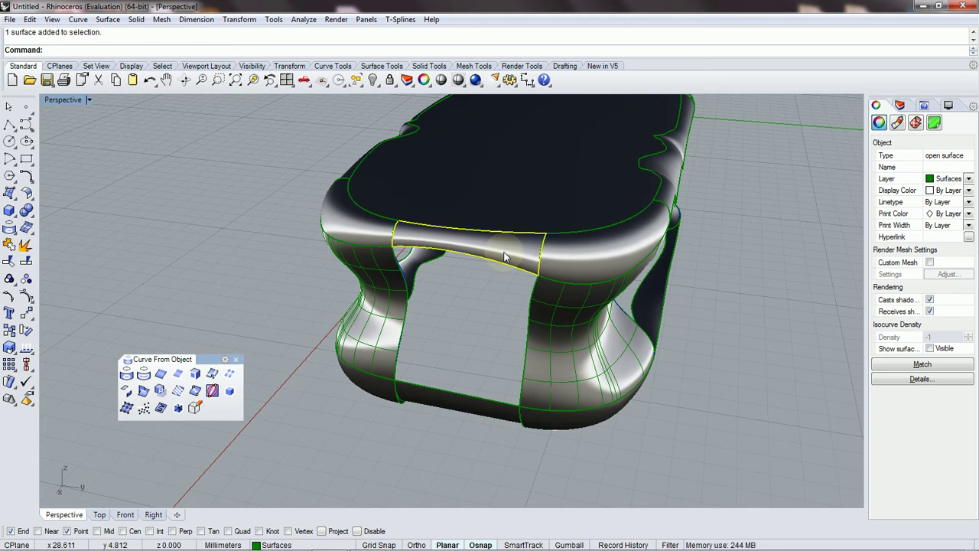
left_click(468, 397, "shift")
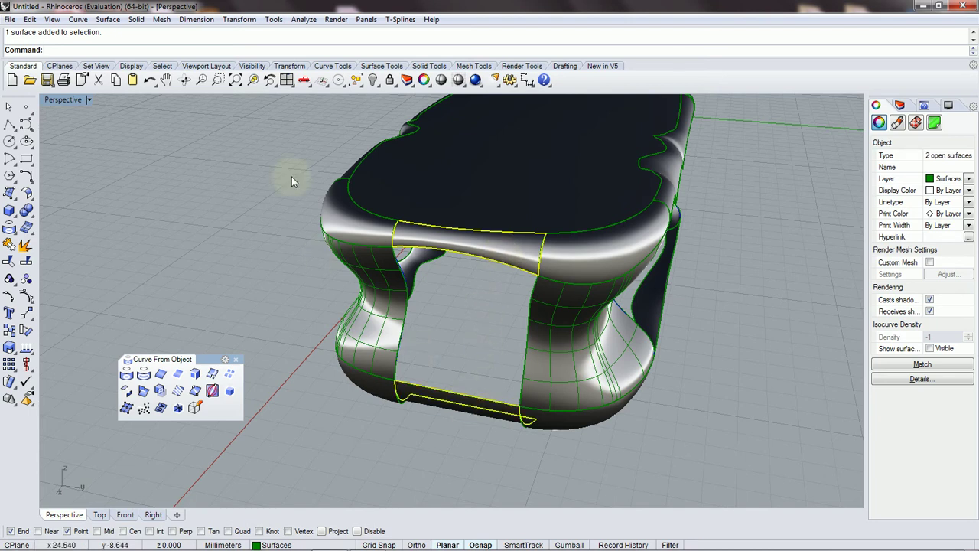
left_click(374, 81)
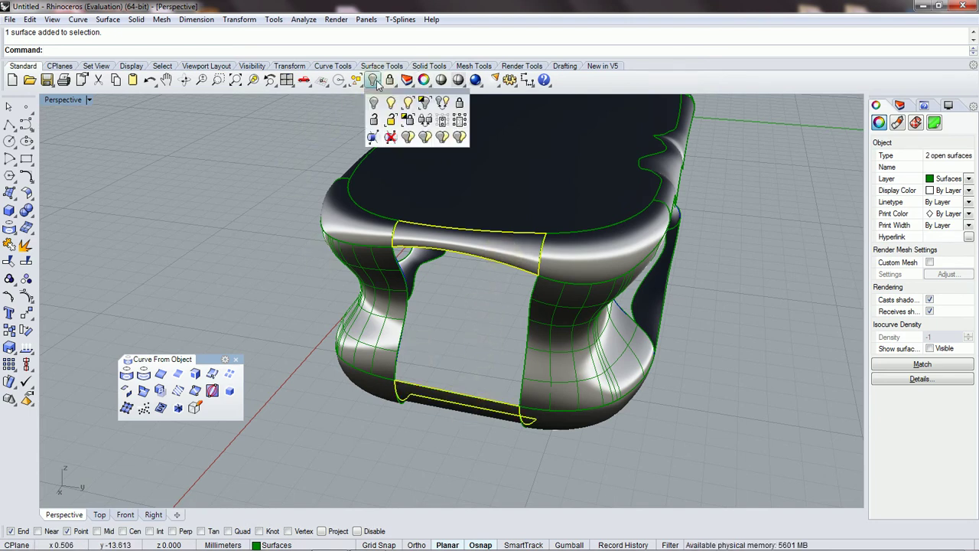
left_click(375, 82)
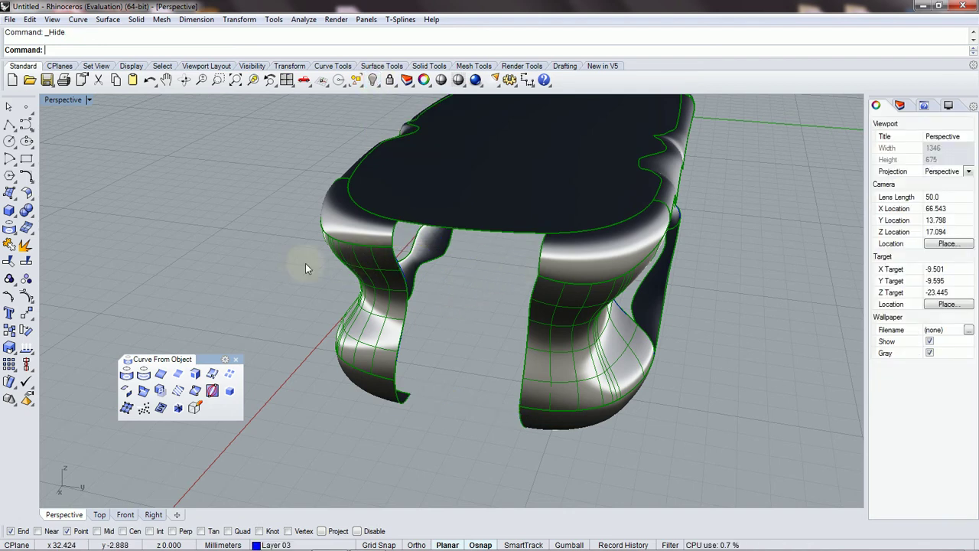
Step: Draw an arc blend curve joining the two front legs' top edges
left_click(26, 177)
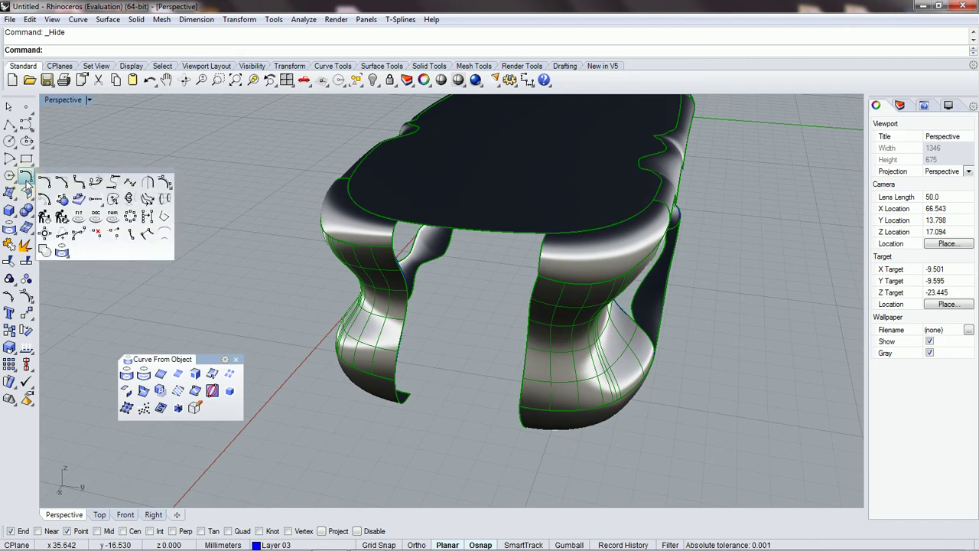
left_click(112, 187)
left_click(378, 246)
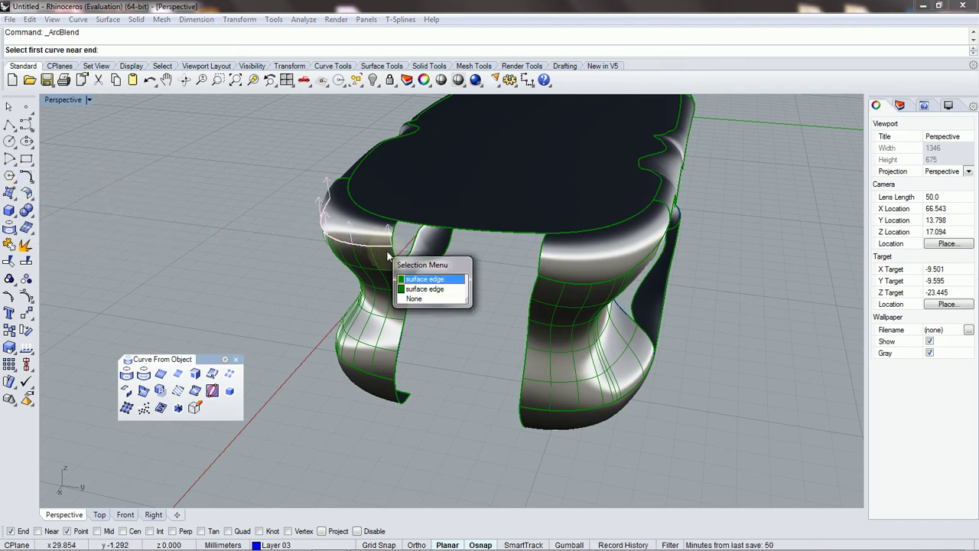
left_click(432, 280)
left_click(559, 283)
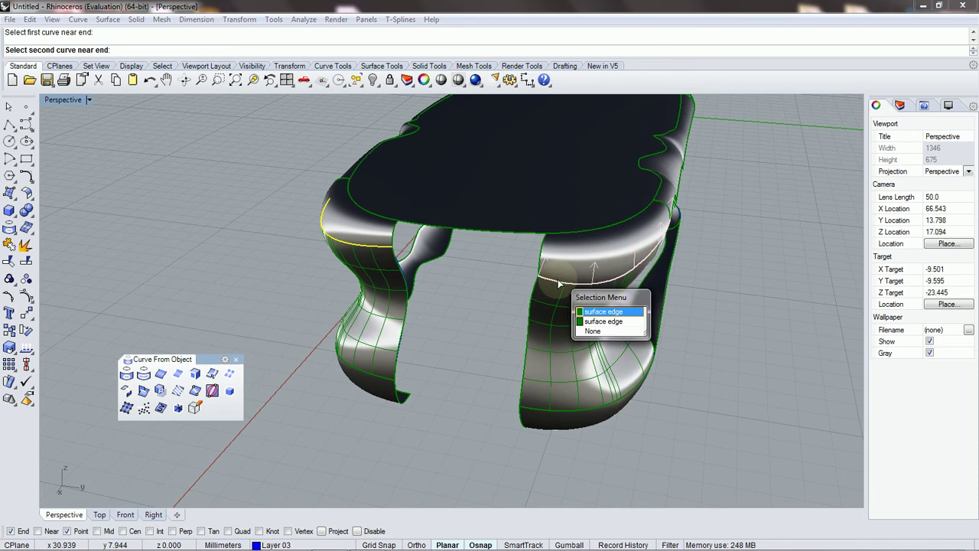
left_click(593, 309)
key("Return")
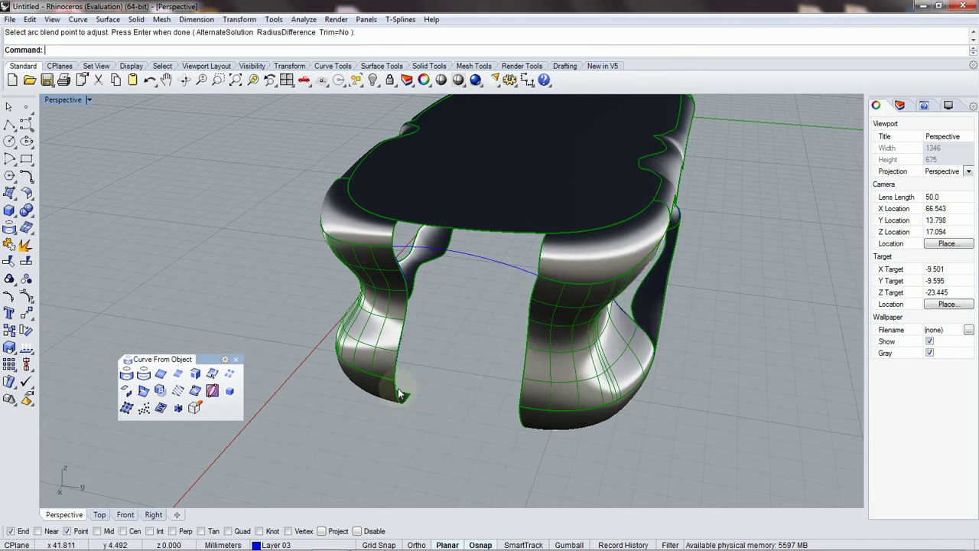
Step: Draw a second arc blend joining the front legs' lower edges
key("Return")
left_click(384, 377)
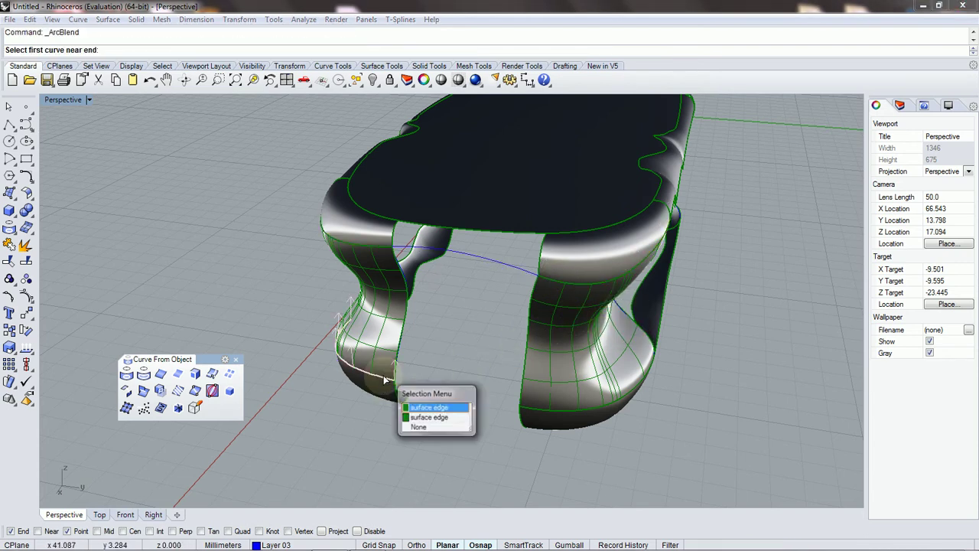
left_click(428, 416)
left_click(530, 418)
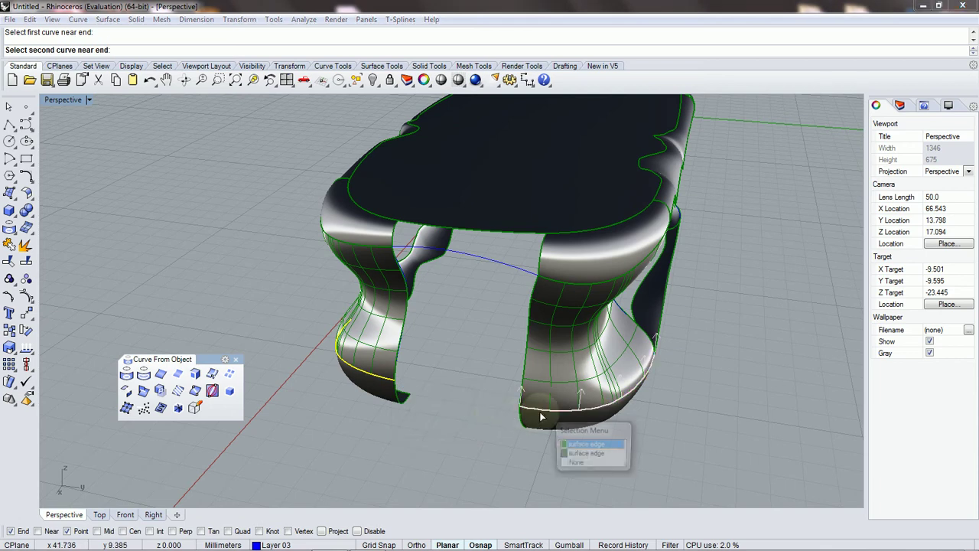
left_click(590, 454)
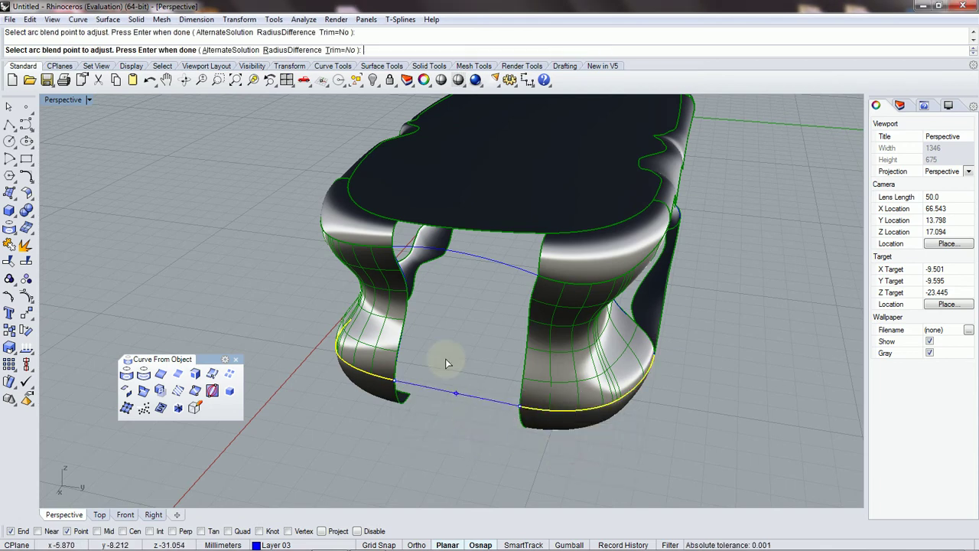
key("Return")
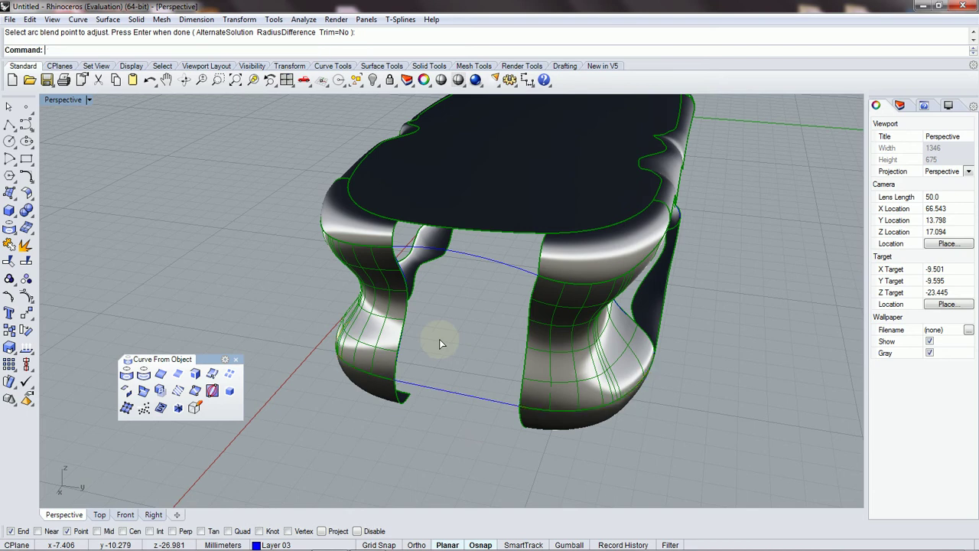
Step: Delete the unwanted upper blend and redraw it from the right leg's top edge
left_click(500, 261)
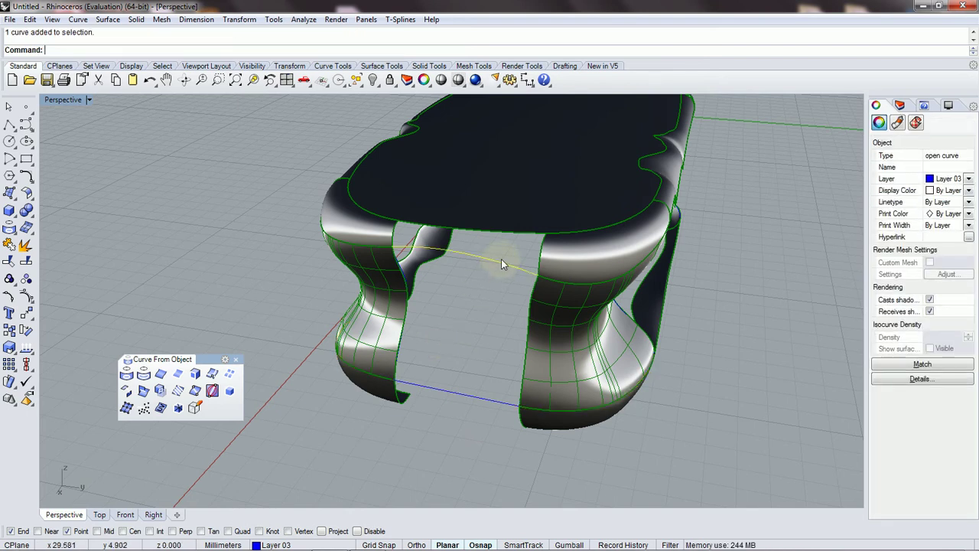
key("Delete")
key("Return")
left_click(563, 287)
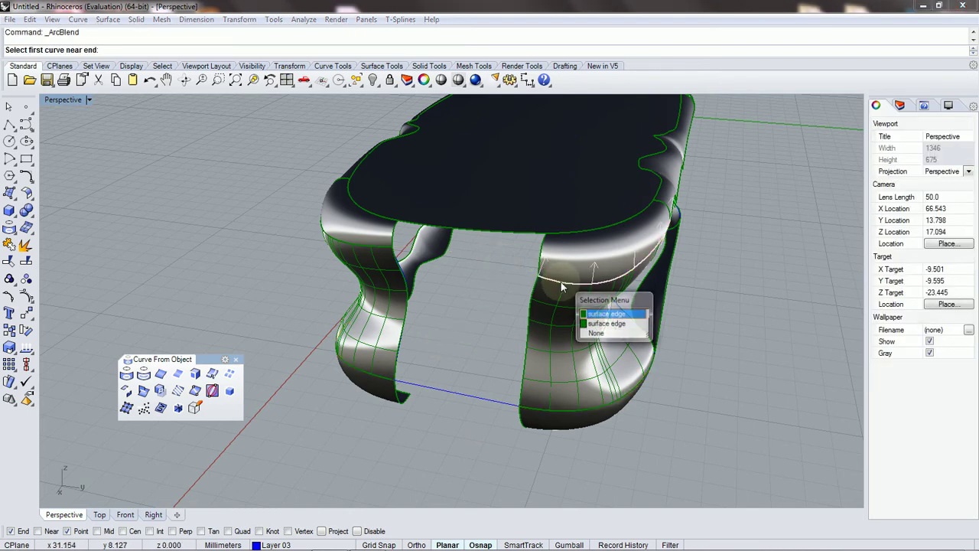
left_click(593, 314)
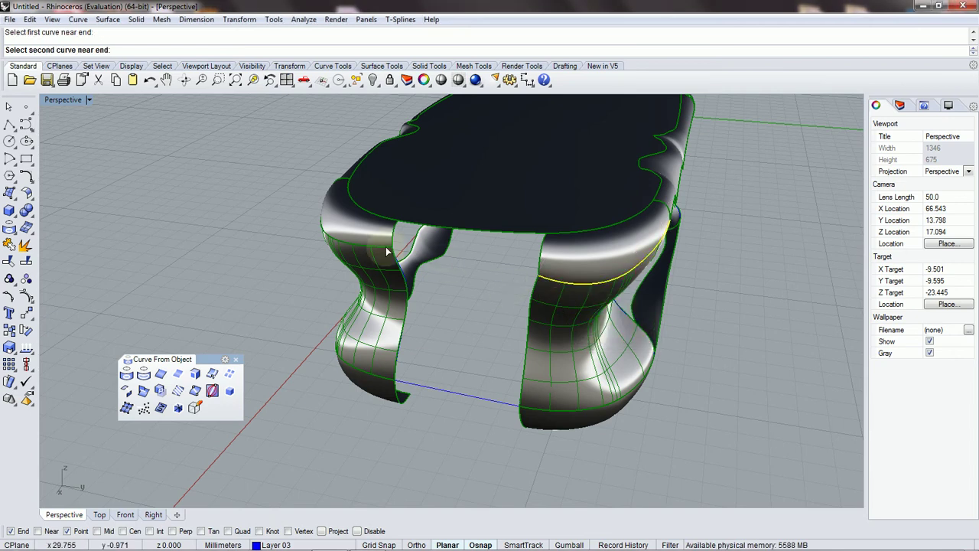
left_click(400, 258)
left_click(440, 280)
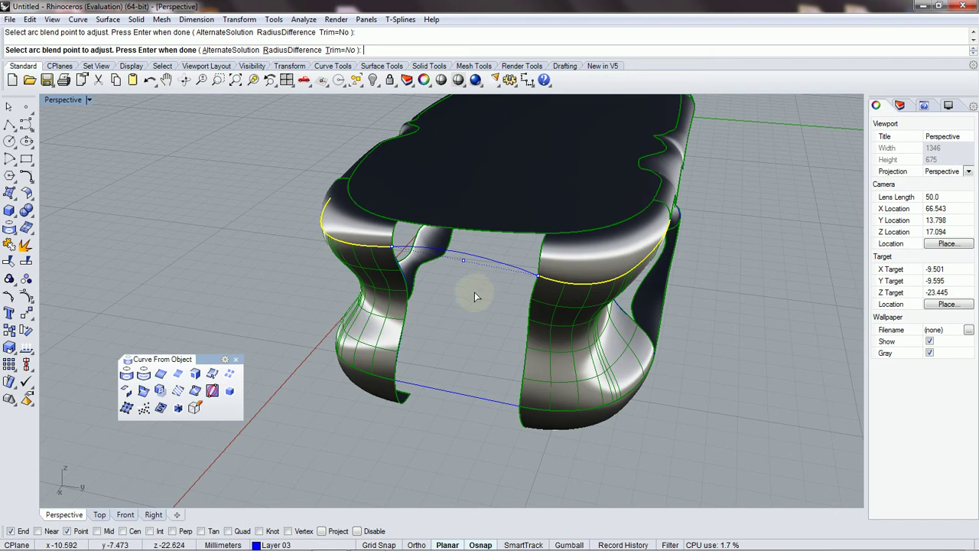
Step: Redo the top-edge arc blend, from right leg top edge to left
key("Return")
key("Return")
left_click(552, 283)
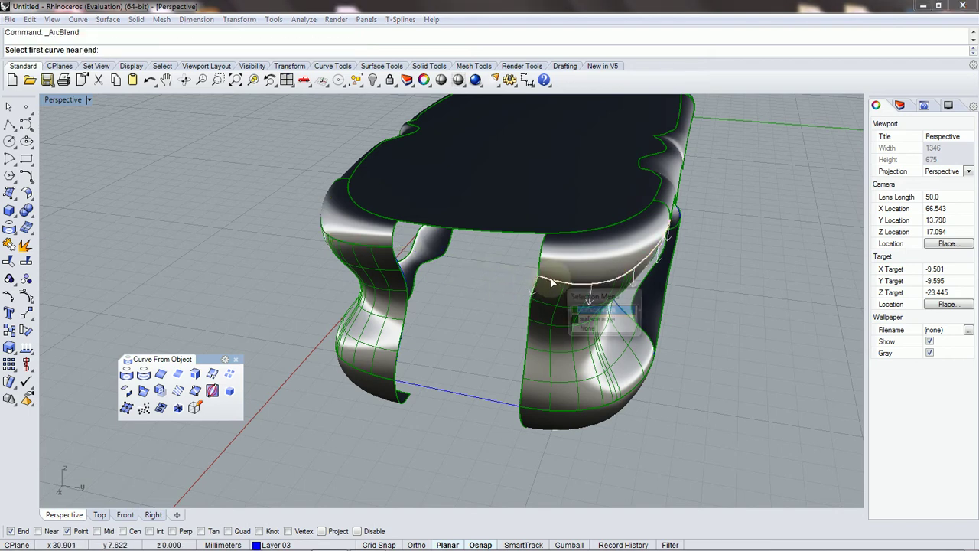
left_click(581, 311)
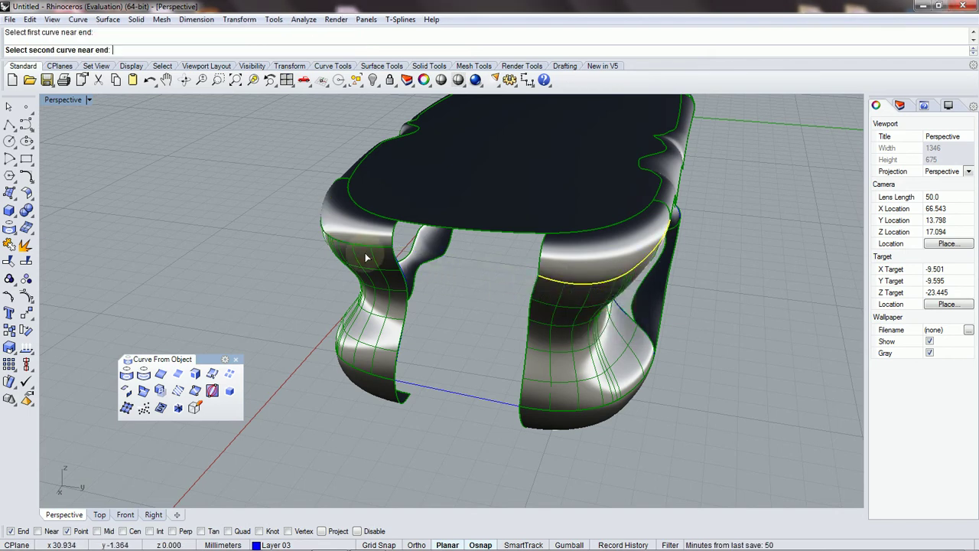
left_click(375, 253)
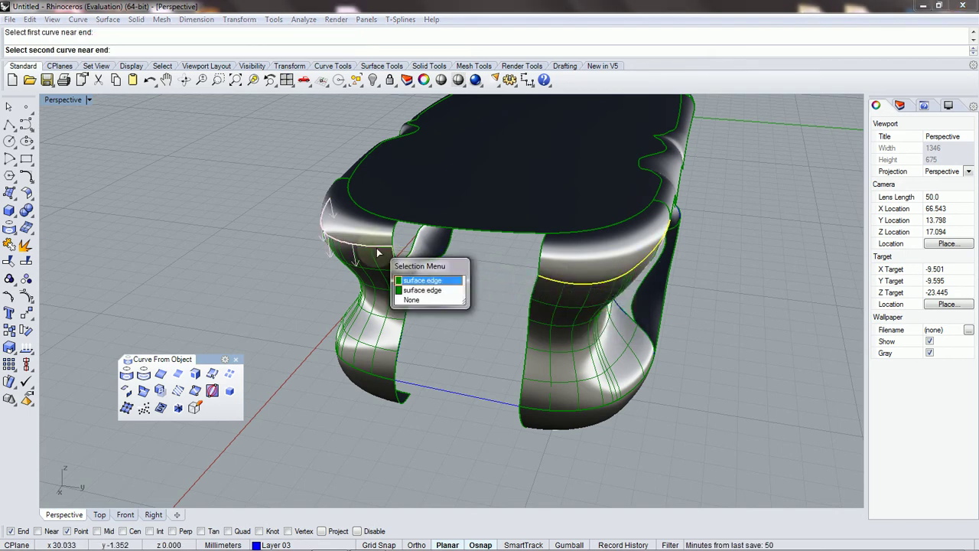
left_click(417, 281)
key("Return")
right_click_drag(454, 286, 441, 285)
scroll(459, 268, "up", 5)
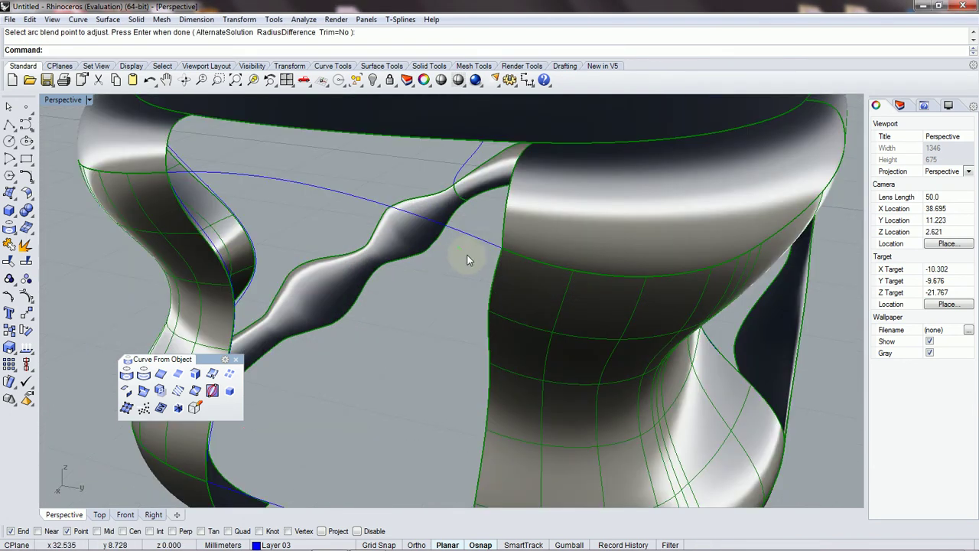
scroll(509, 255, "down", 2)
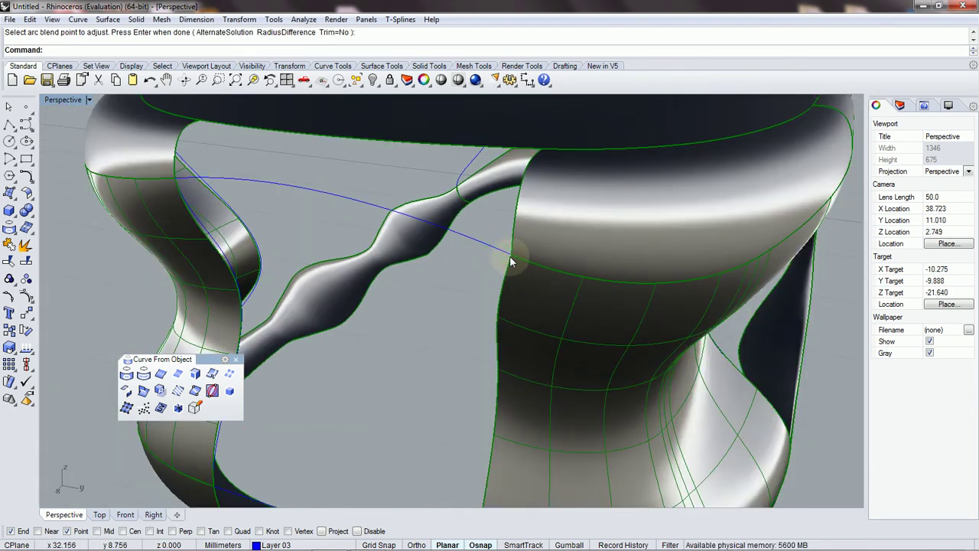
right_click_drag(512, 262, 339, 306)
scroll(336, 315, "up", 2)
scroll(332, 337, "down", 5)
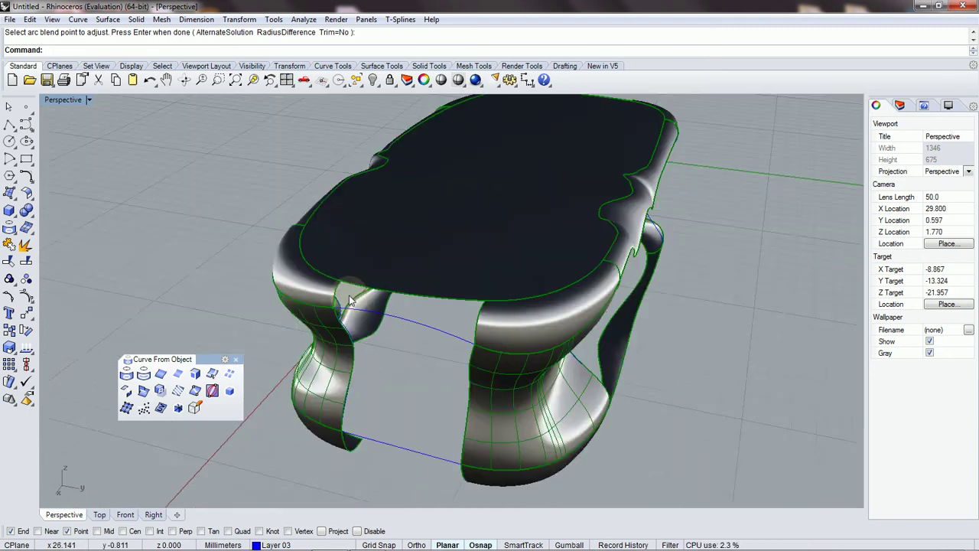
scroll(345, 417, "up", 2)
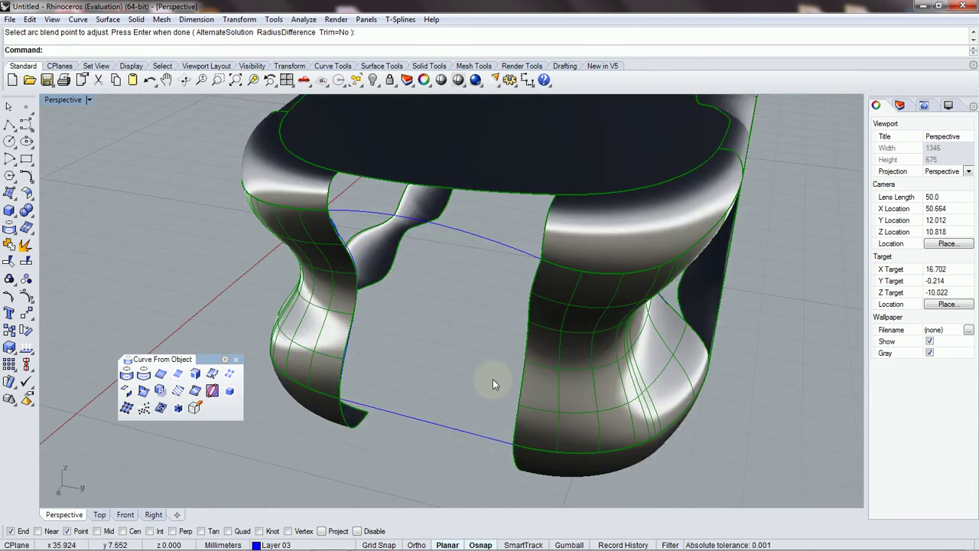
right_click_drag(494, 379, 461, 322)
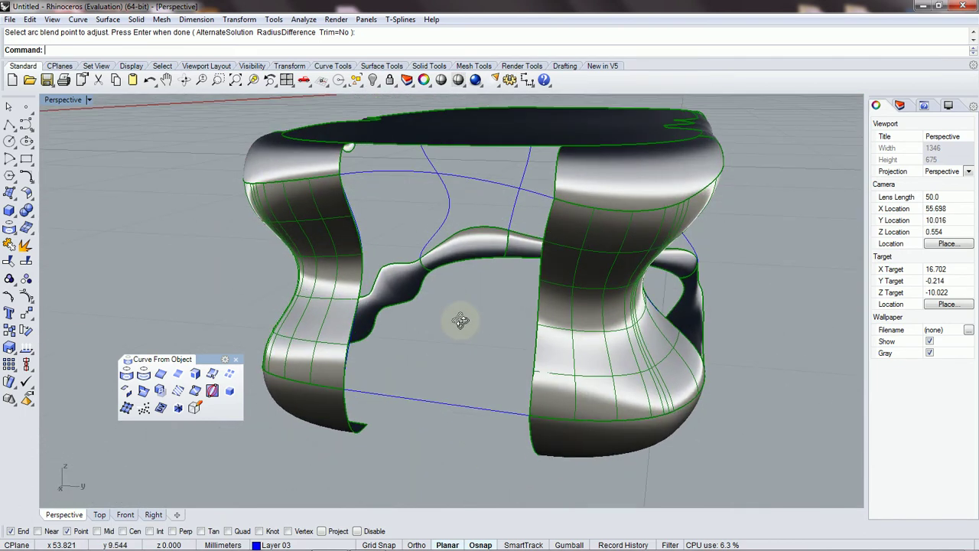
Step: Sweep2 a front panel along both legs' inner edges using the bottom and top blend curves
left_click(107, 20)
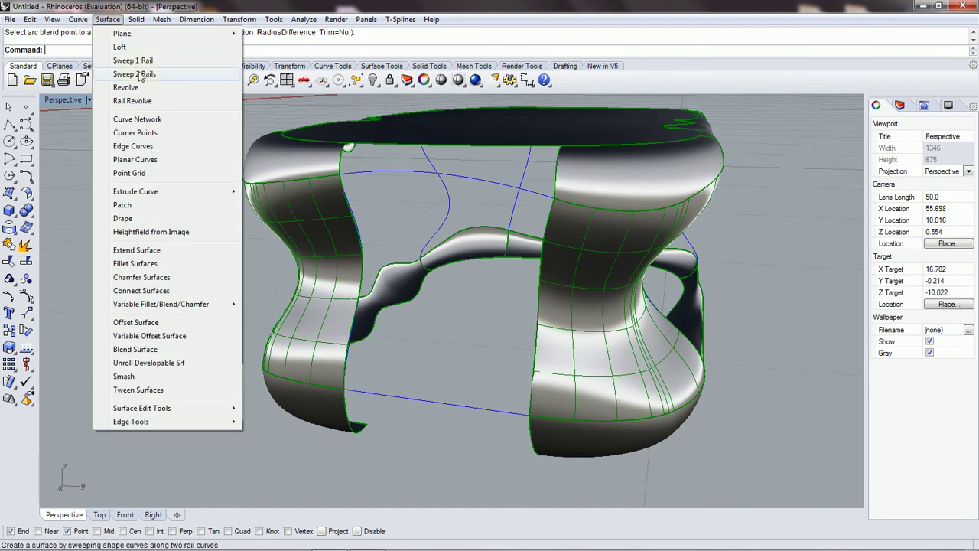
left_click(135, 74)
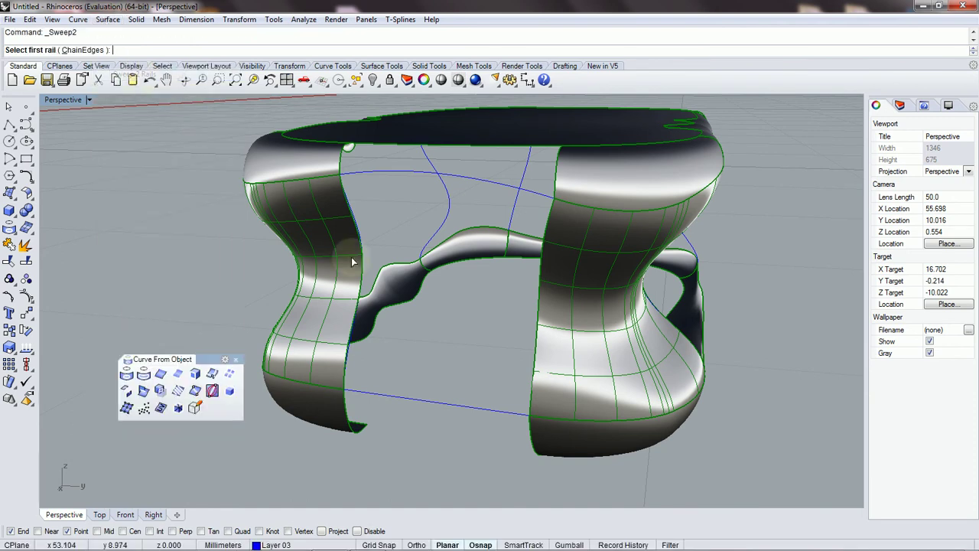
left_click(351, 374)
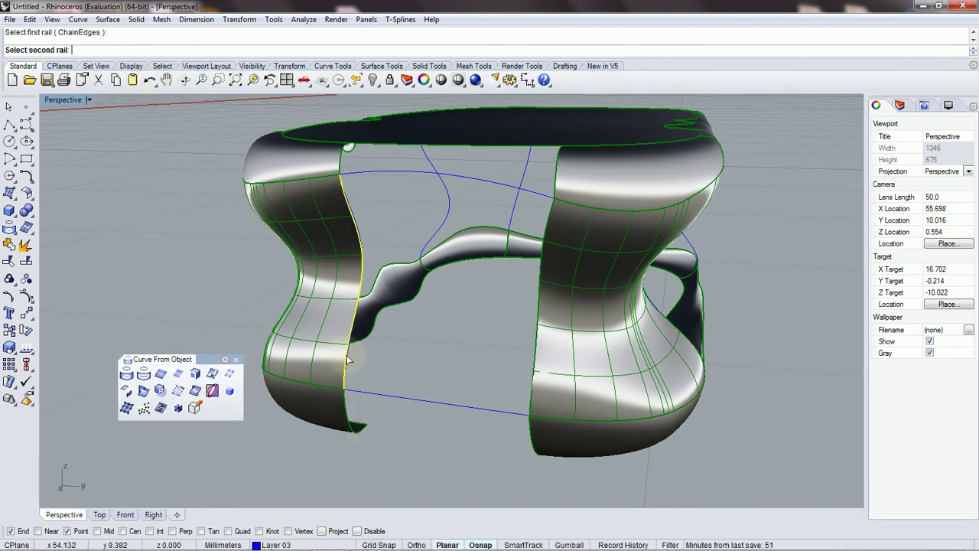
left_click(534, 381)
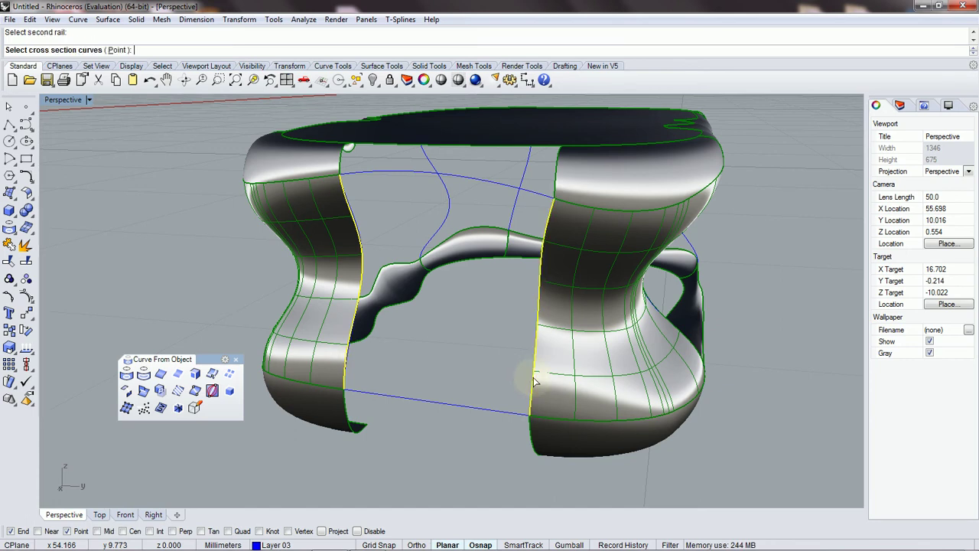
left_click(459, 406)
left_click(474, 181)
key("Return")
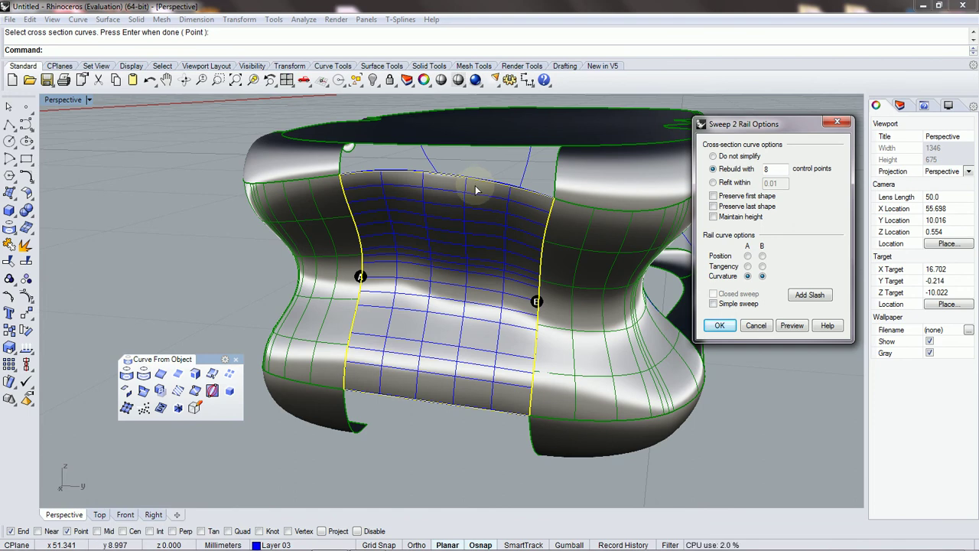
left_click(719, 326)
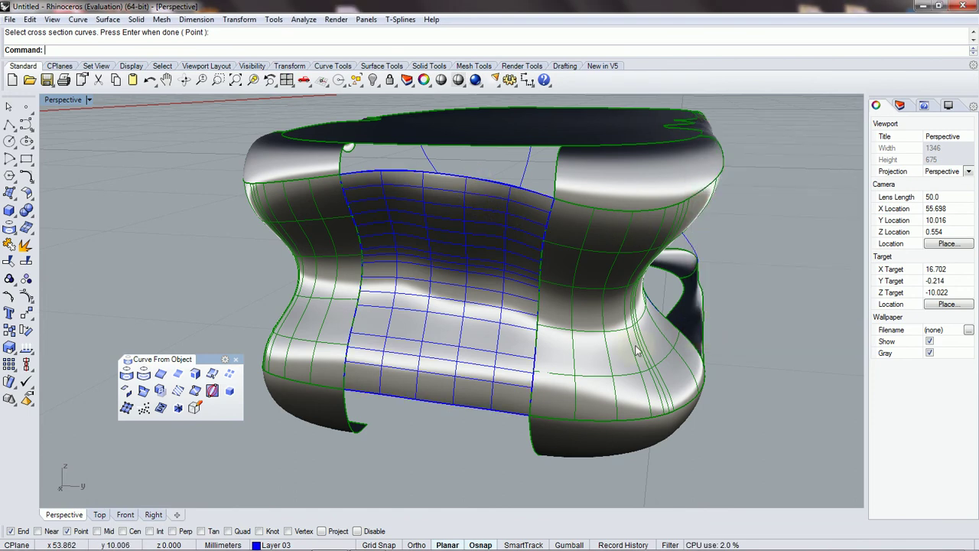
right_click_drag(637, 350, 367, 199)
Step: Sweep2 the upper strip between the left and right edges, from panel top to tabletop edge
key("Return")
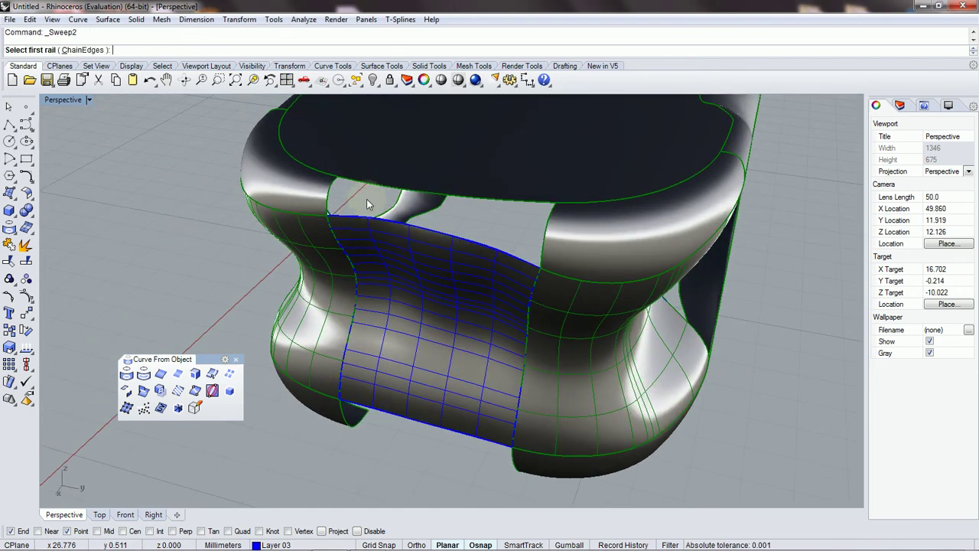
left_click(329, 193)
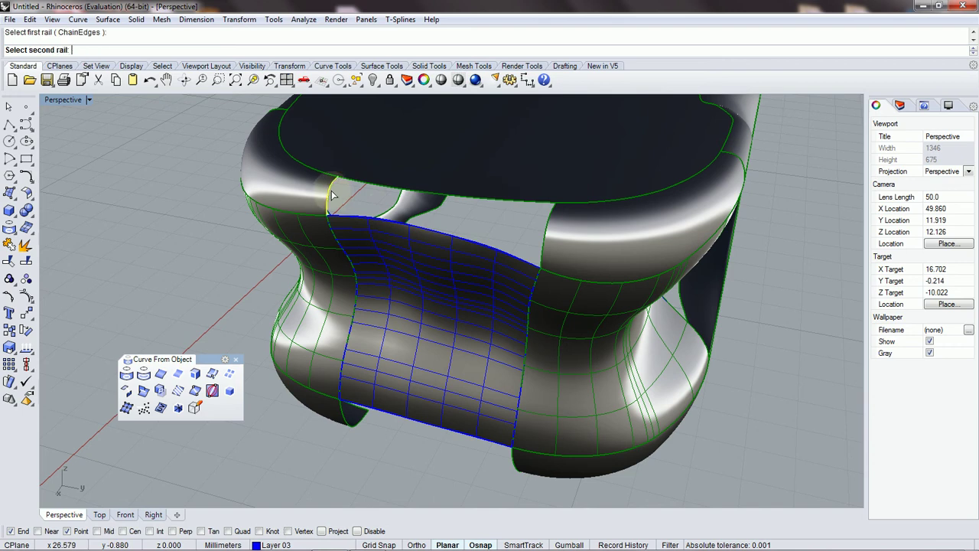
left_click(545, 240)
left_click(518, 258)
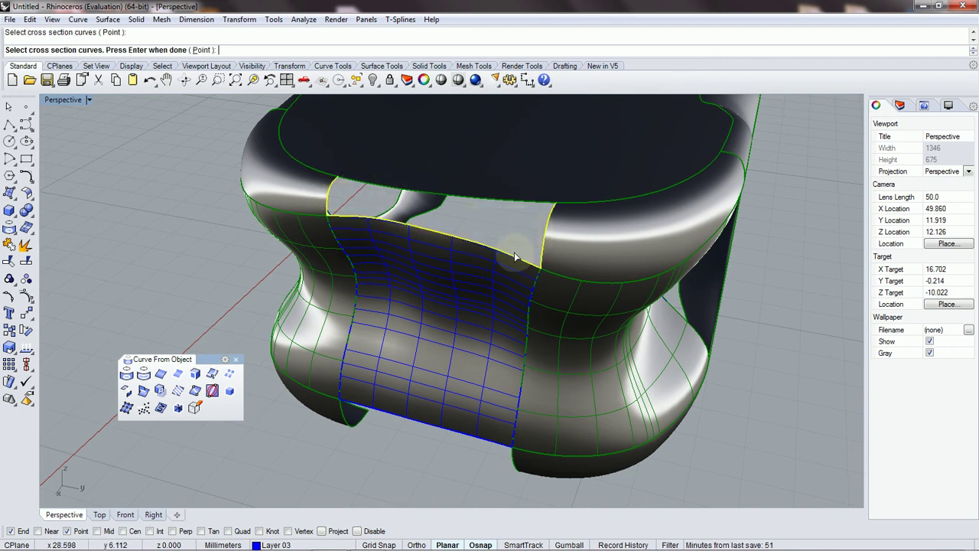
left_click(476, 198)
key("Return")
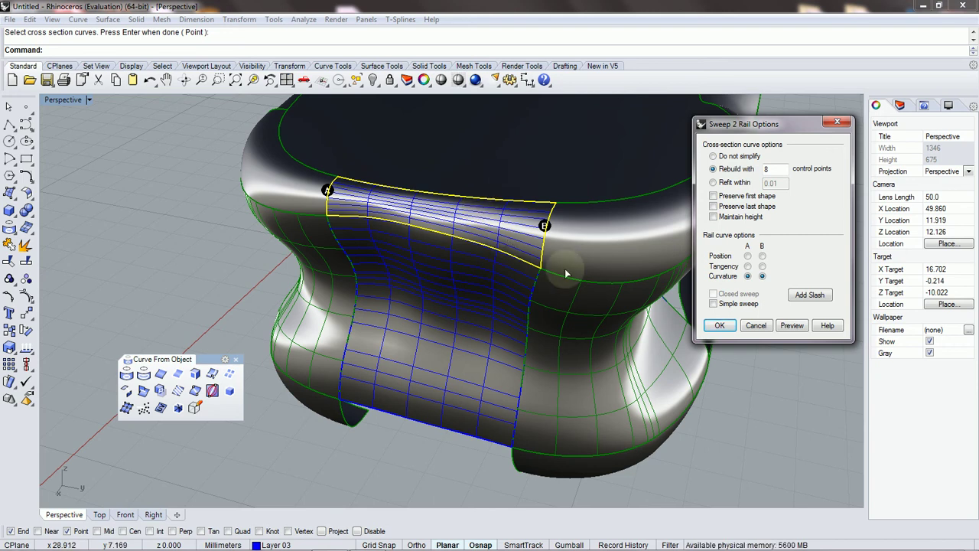
left_click(719, 326)
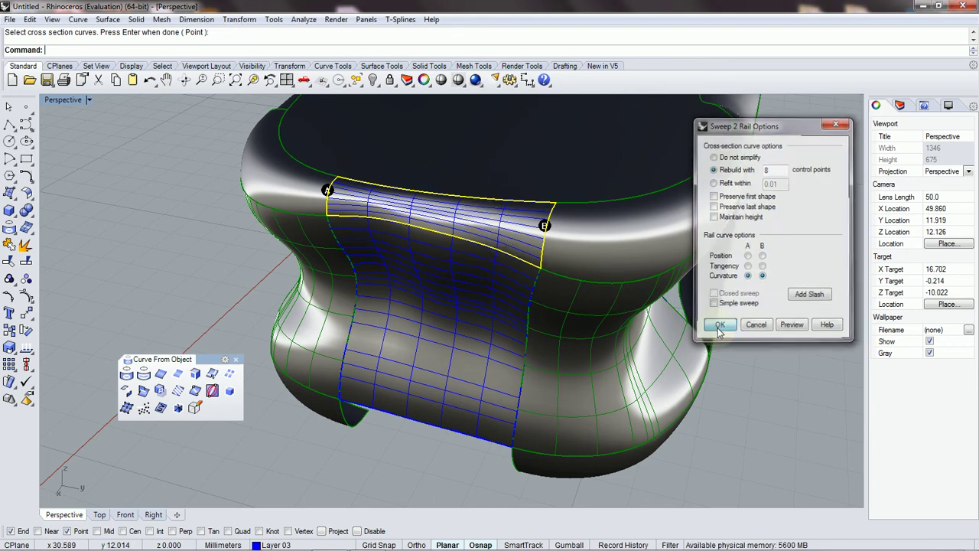
right_click_drag(597, 329, 490, 234)
Step: Zoom around the new strip and bring up the menus for surface analysis
scroll(395, 224, "up", 5)
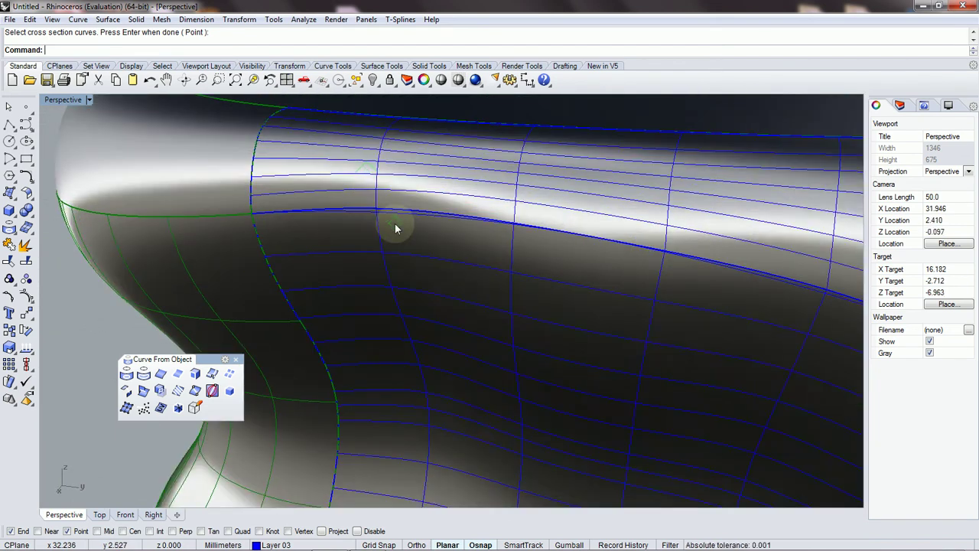
scroll(394, 223, "down", 5)
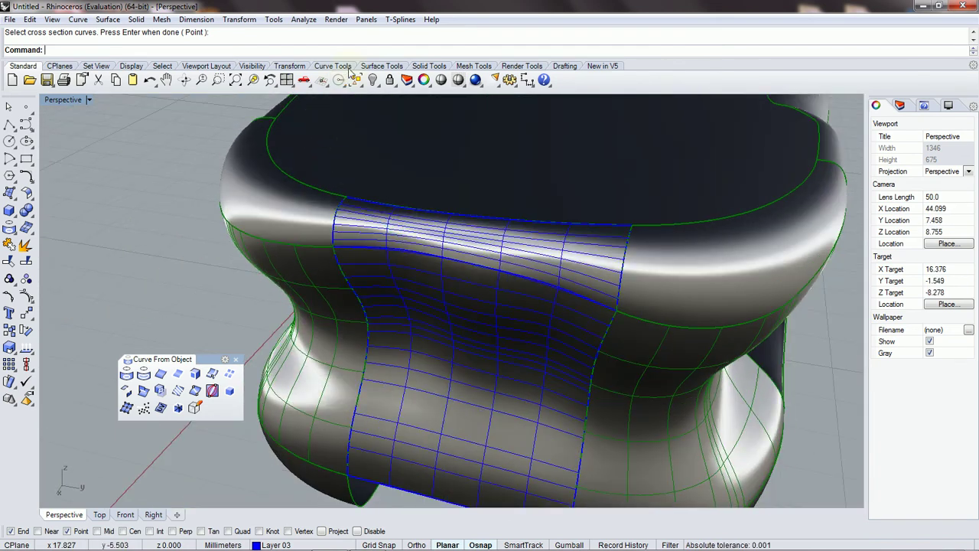
left_click(336, 20)
mouse_move(309, 23)
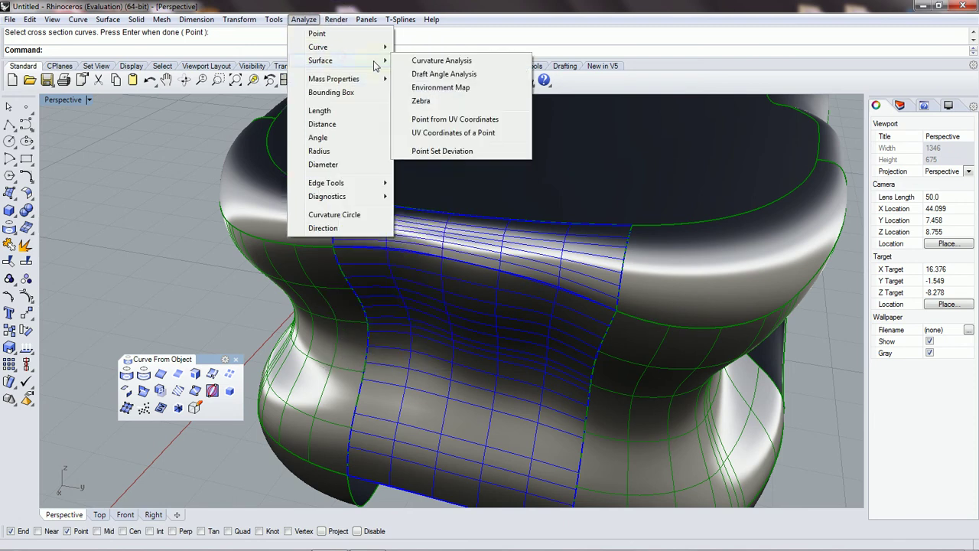
Step: Apply an environment map to the tabletop, left side, middle panel and right surface
left_click(446, 88)
left_click(384, 188)
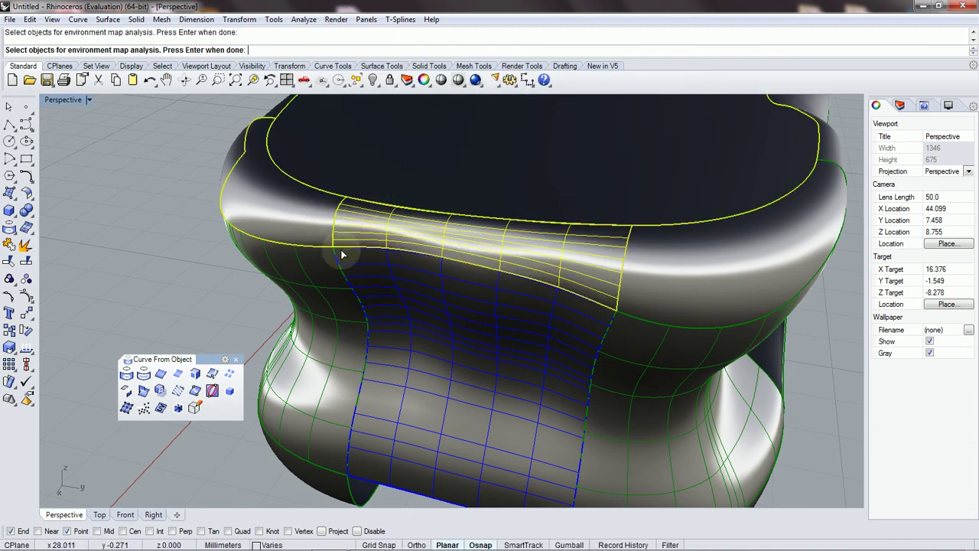
left_click(365, 285)
left_click(465, 327)
left_click(629, 348)
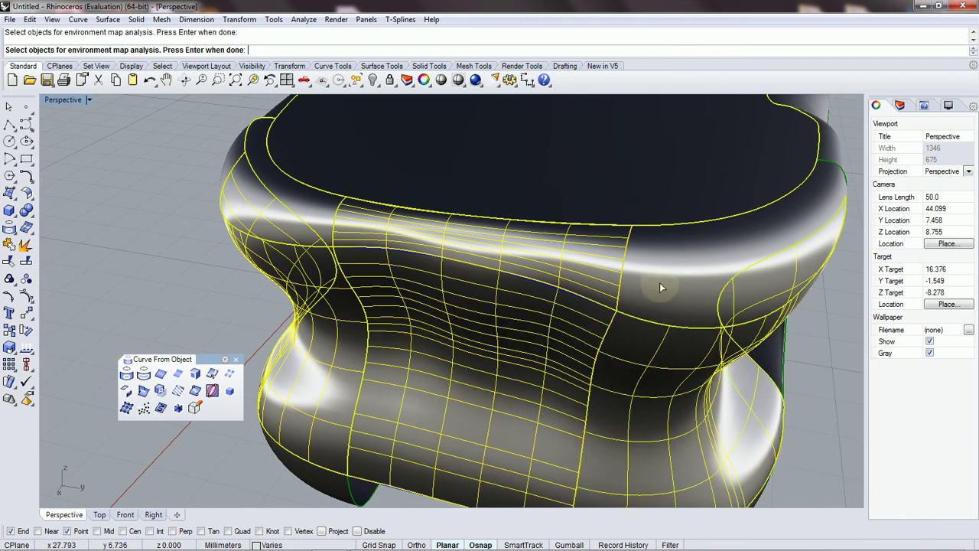
key("Return")
Step: Orbit and zoom around the table to inspect reflections across the panel seams
right_click_drag(630, 289, 691, 214)
scroll(430, 219, "up", 5)
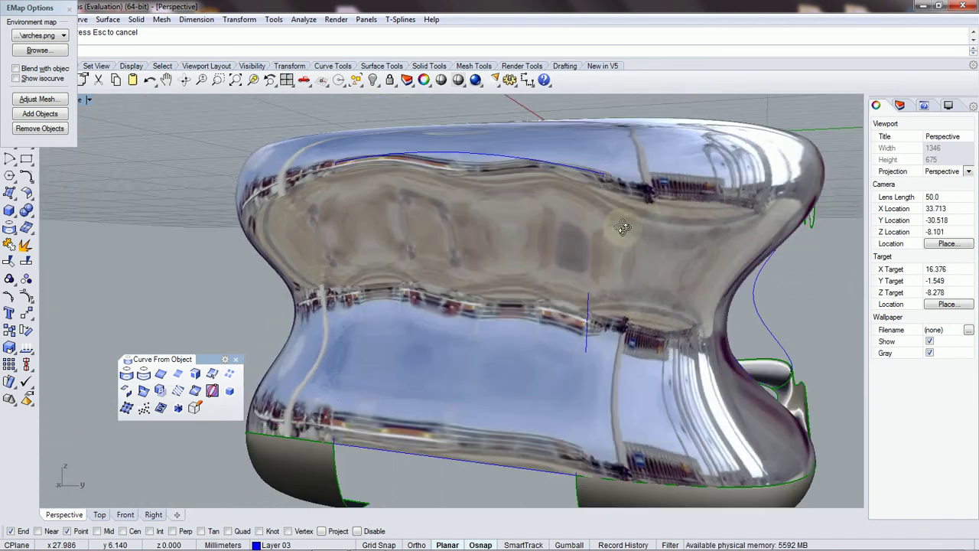
scroll(348, 204, "up", 5)
right_click_drag(347, 203, 390, 237)
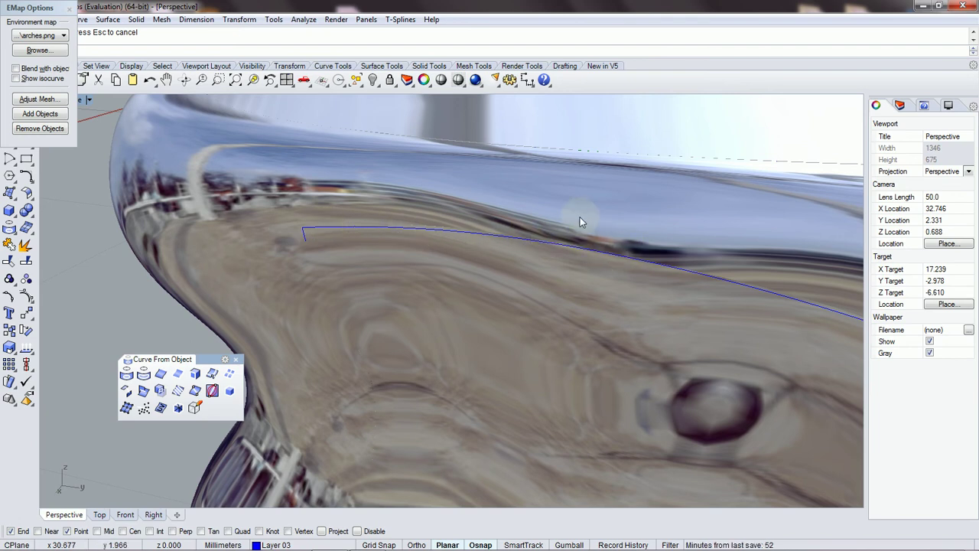
right_click_drag(580, 222, 438, 215)
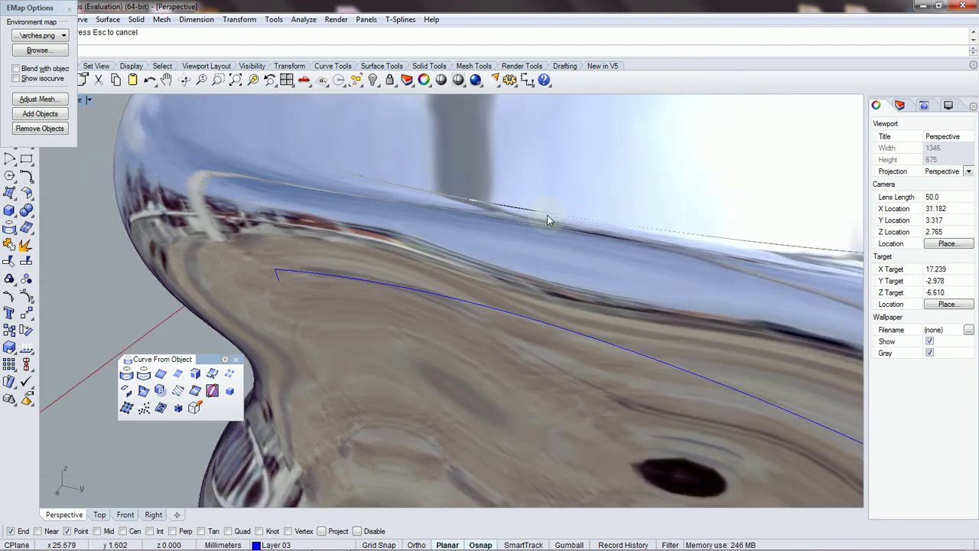
scroll(546, 216, "down", 5)
right_click_drag(546, 215, 570, 223)
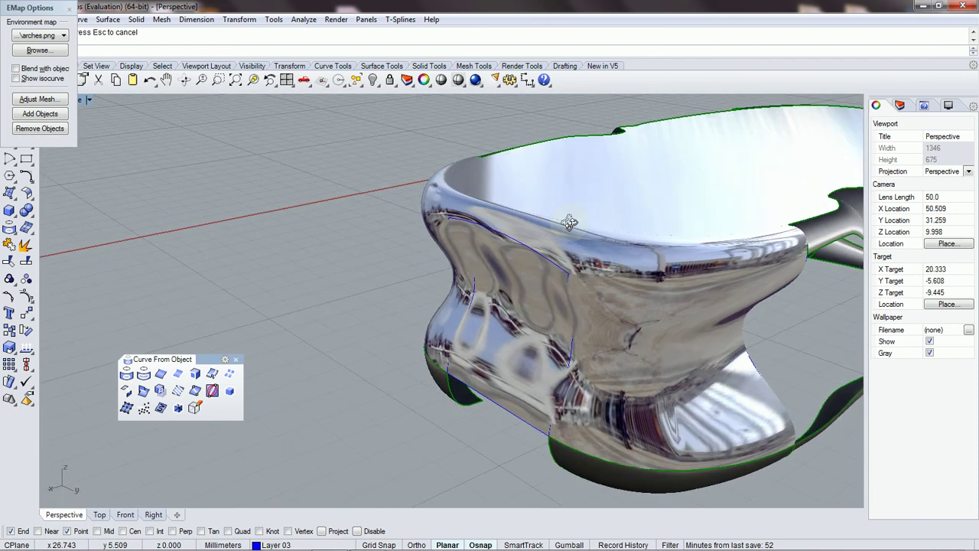
Step: Close the environment map analysis and turn the new panels toward the camera
left_click(68, 9)
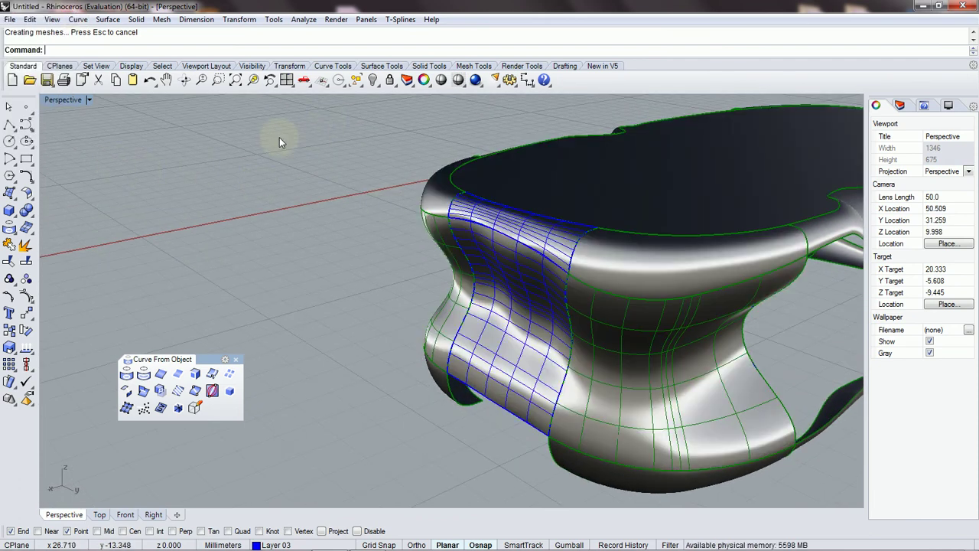
scroll(291, 203, "down", 5)
right_click_drag(291, 203, 395, 208)
scroll(420, 201, "up", 4)
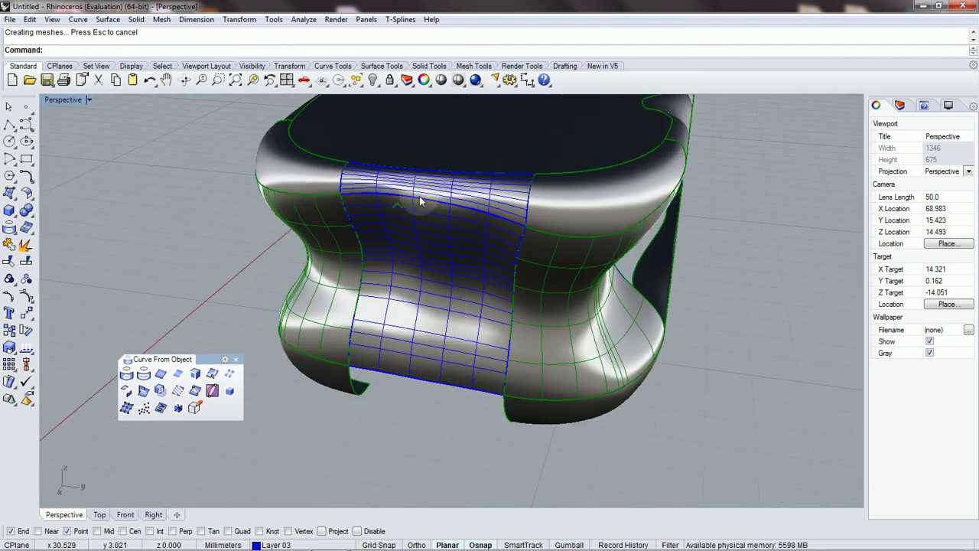
Step: Put the upper strip and lower swept panel on the Surfaces layer
left_click(448, 188)
left_click(444, 254, "shift")
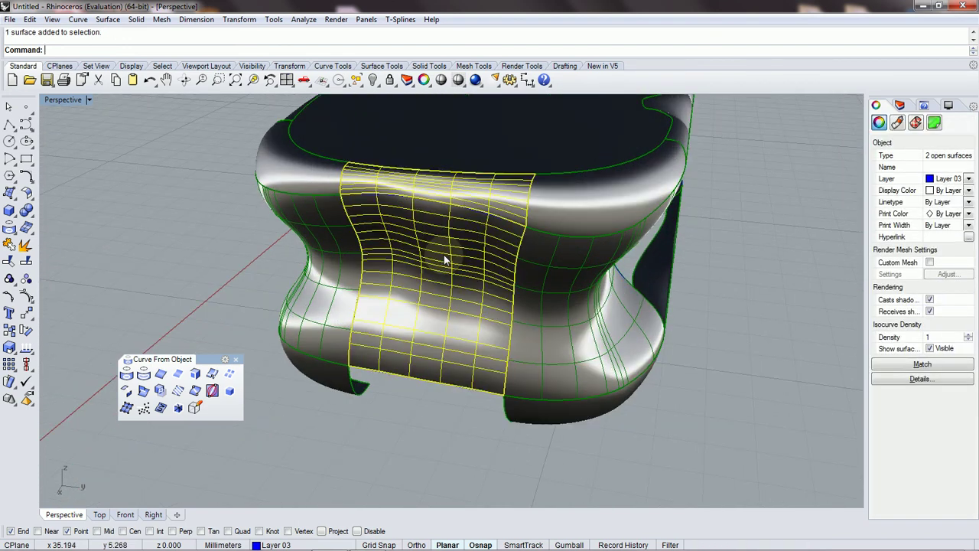
left_click(967, 178)
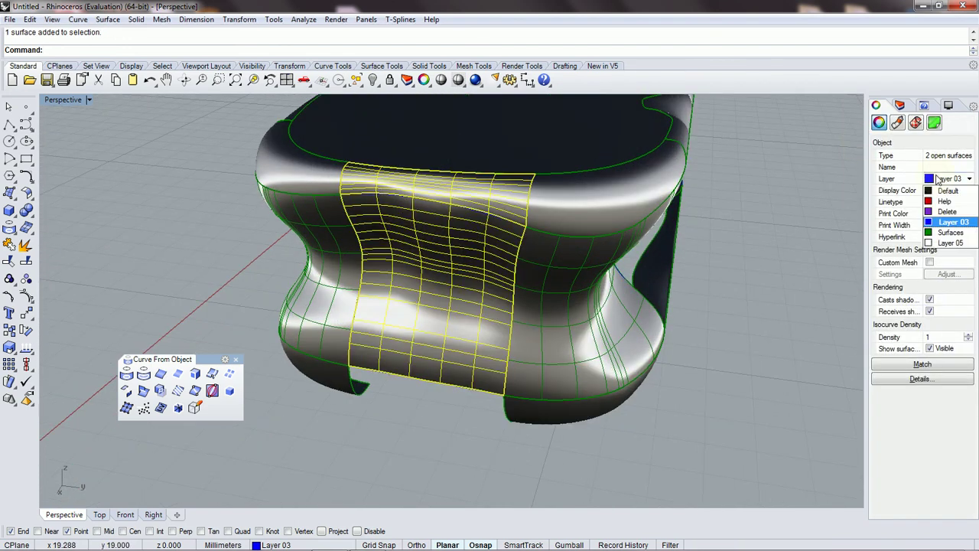
left_click(939, 243)
left_click(801, 272)
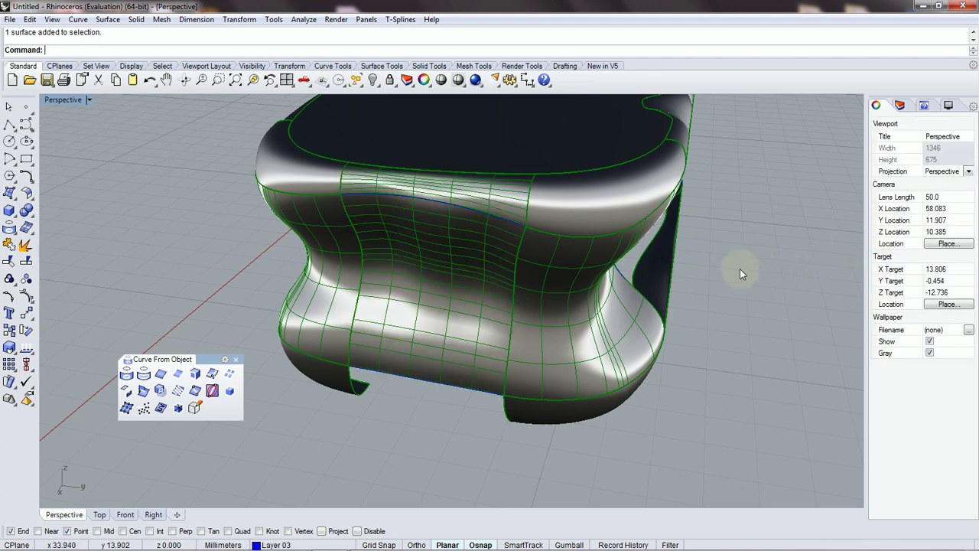
right_click_drag(739, 268, 683, 281)
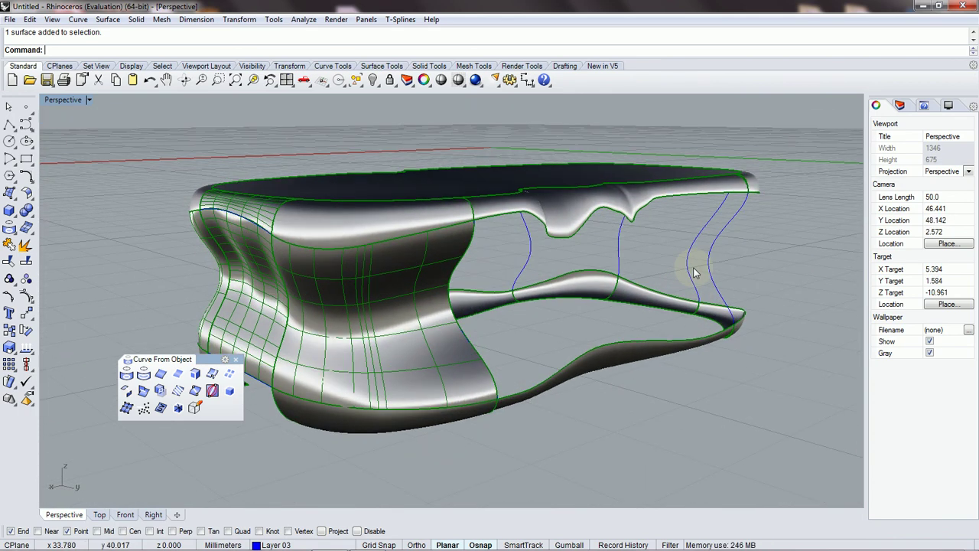